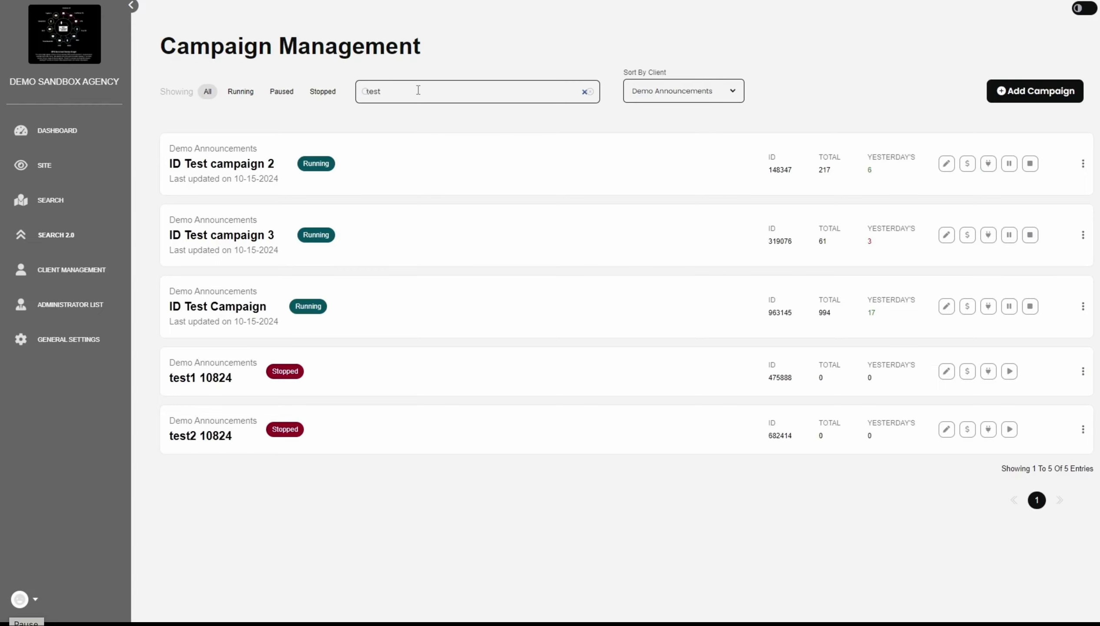
# Clear the campaign search and sort the campaign list by the client Demo Announcements.
pyautogui.click(584, 93)
pyautogui.click(684, 93)
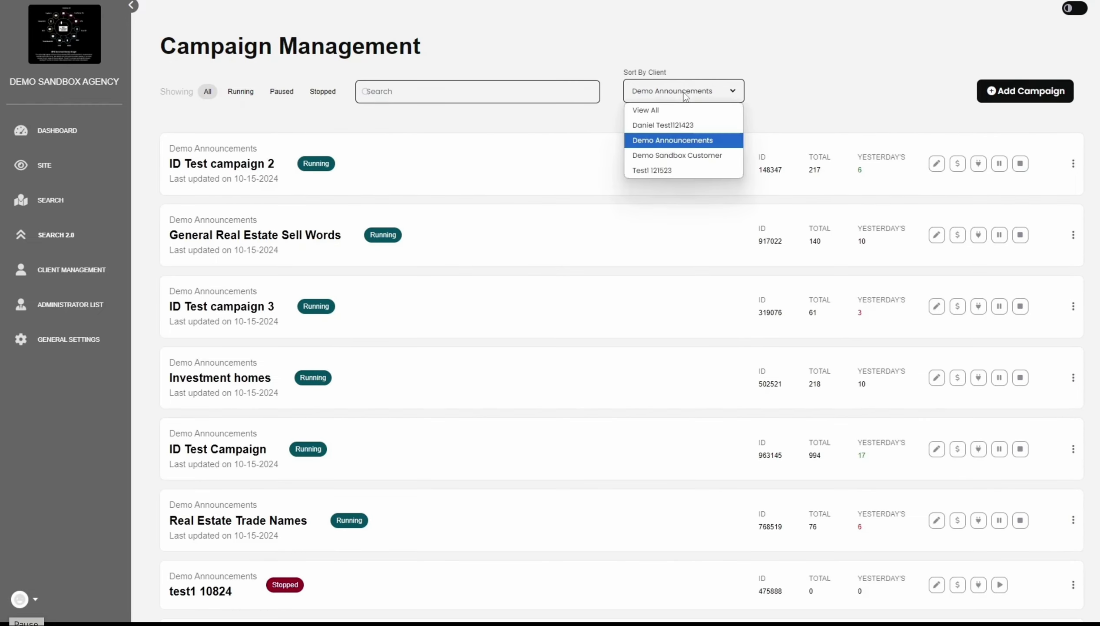
pyautogui.click(675, 145)
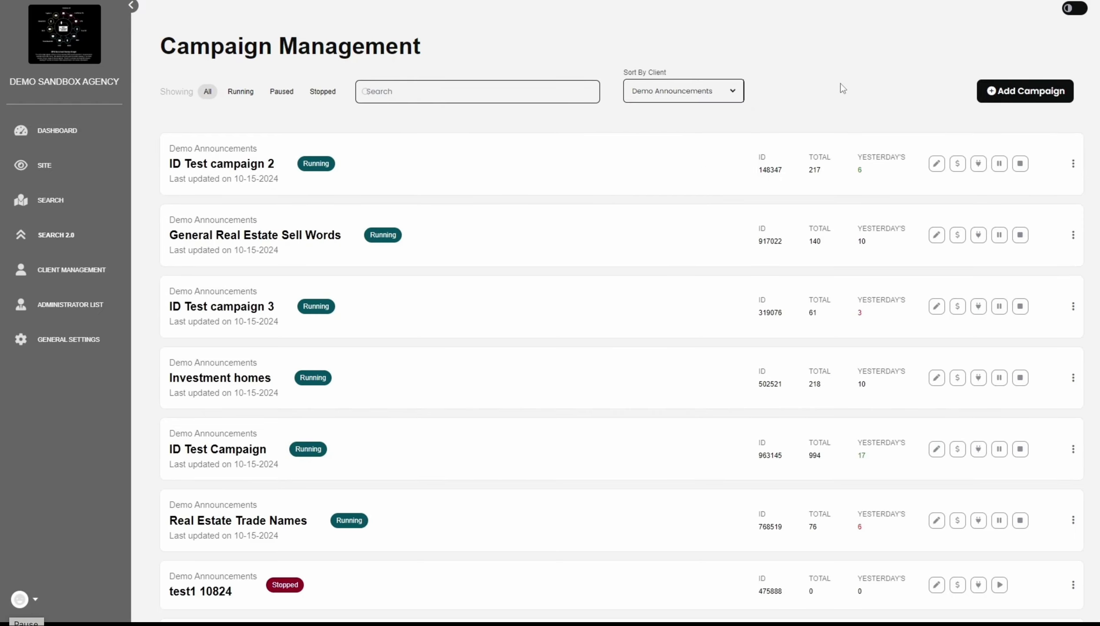
# Start a new campaign and name it "Test Demonstration 1".
pyautogui.click(1033, 90)
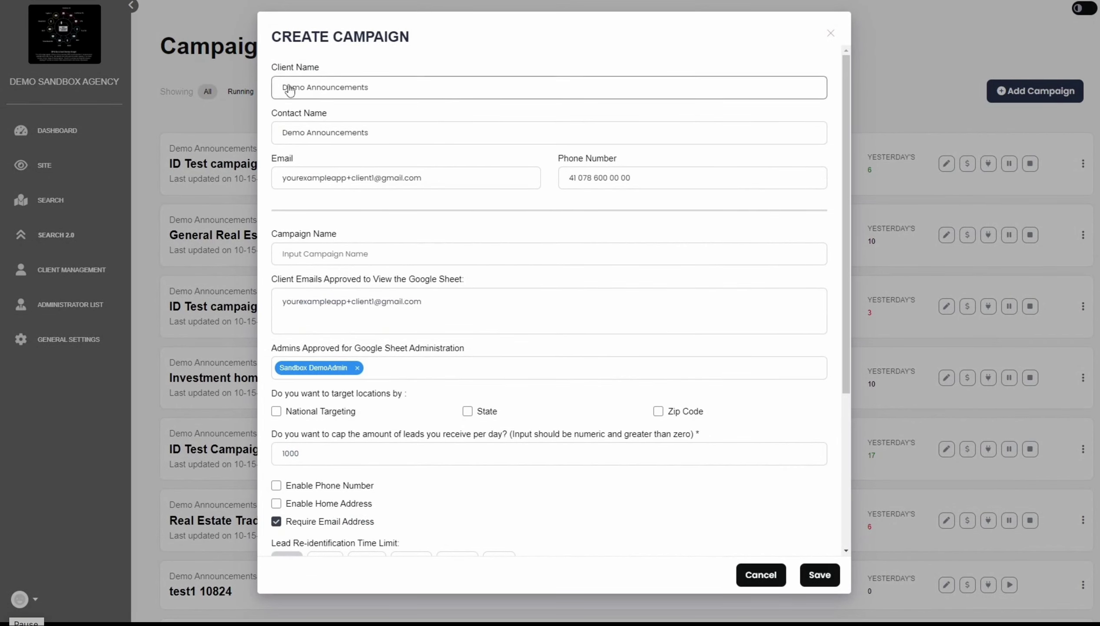
pyautogui.scroll(-1, 345, 208)
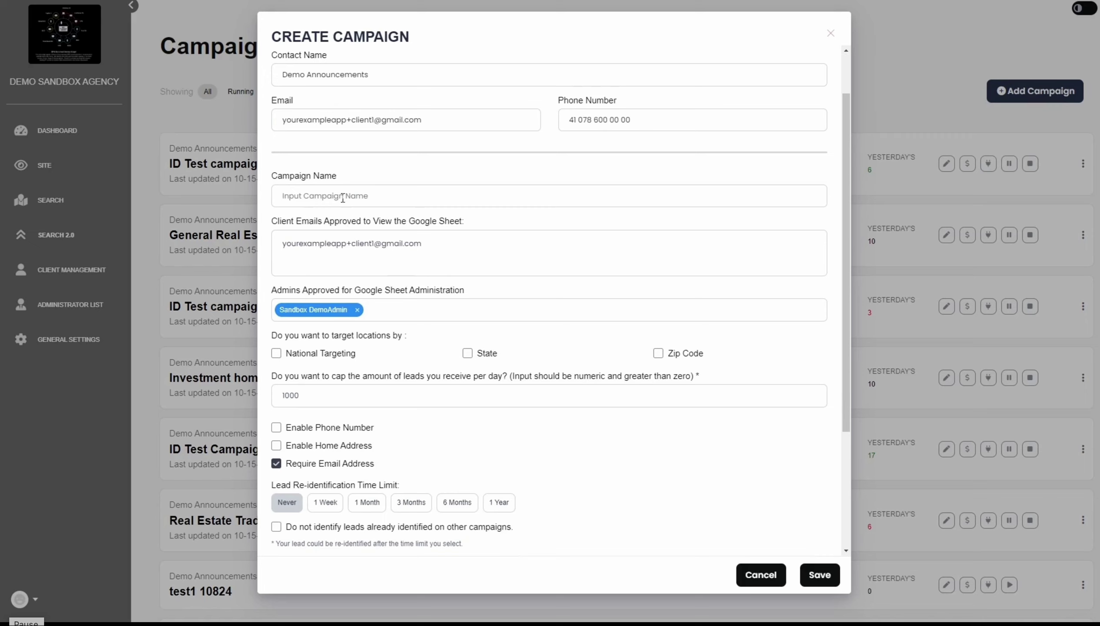
pyautogui.write('Test Demonstration 1')
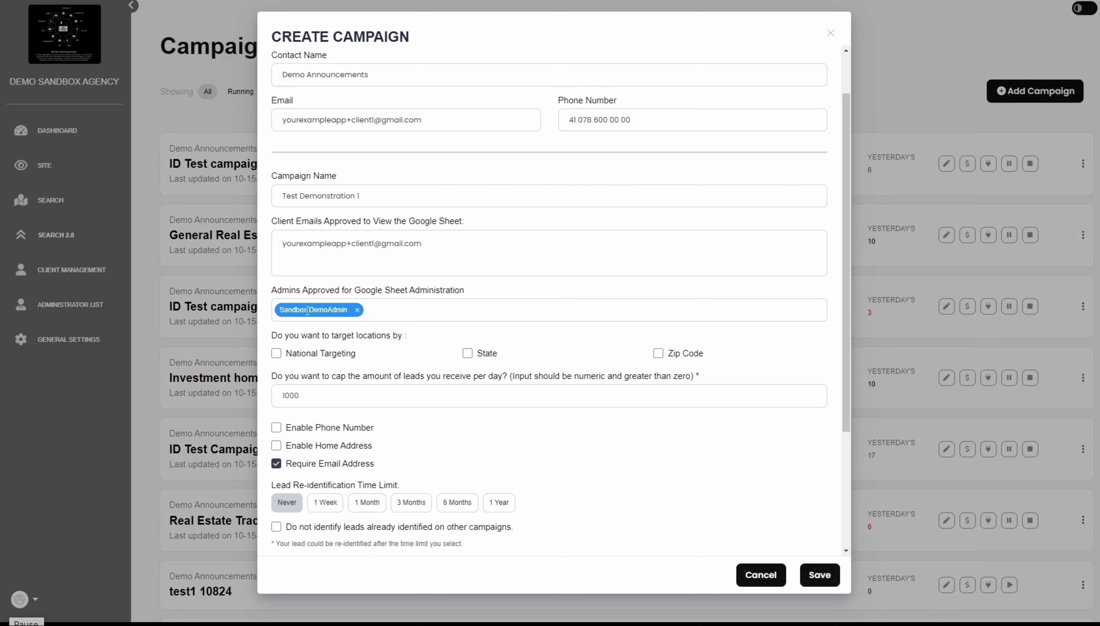
# Add the third listed administrator to the admins approved for Google Sheet administration.
pyautogui.click(397, 312)
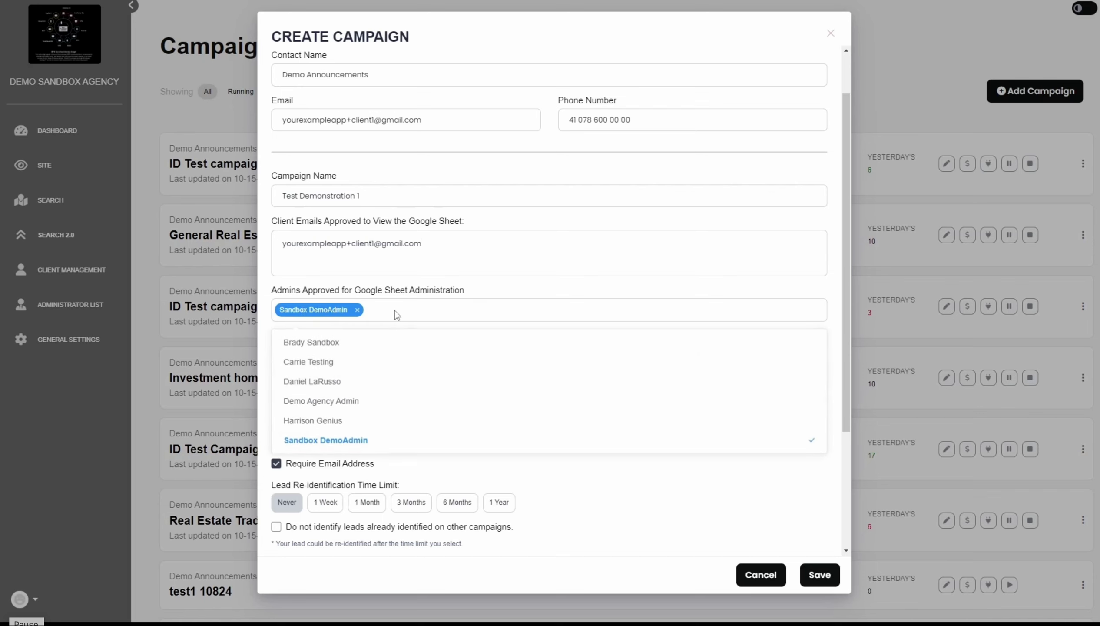
pyautogui.click(332, 380)
pyautogui.click(523, 291)
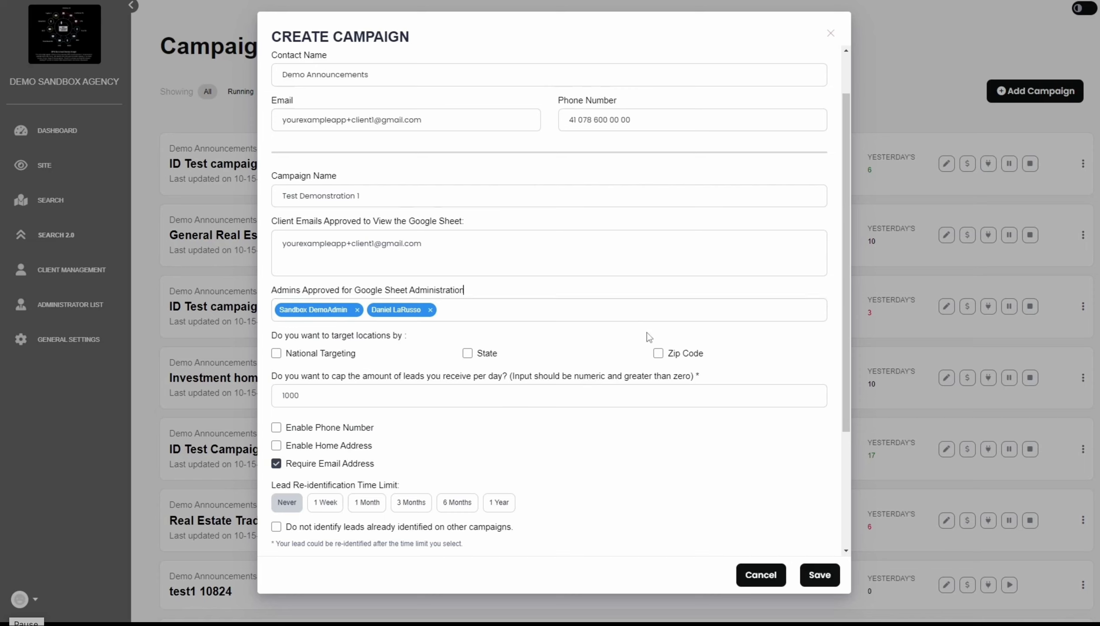
# Target the campaign's locations by state and choose Arizona.
pyautogui.click(467, 353)
pyautogui.click(410, 386)
pyautogui.click(332, 468)
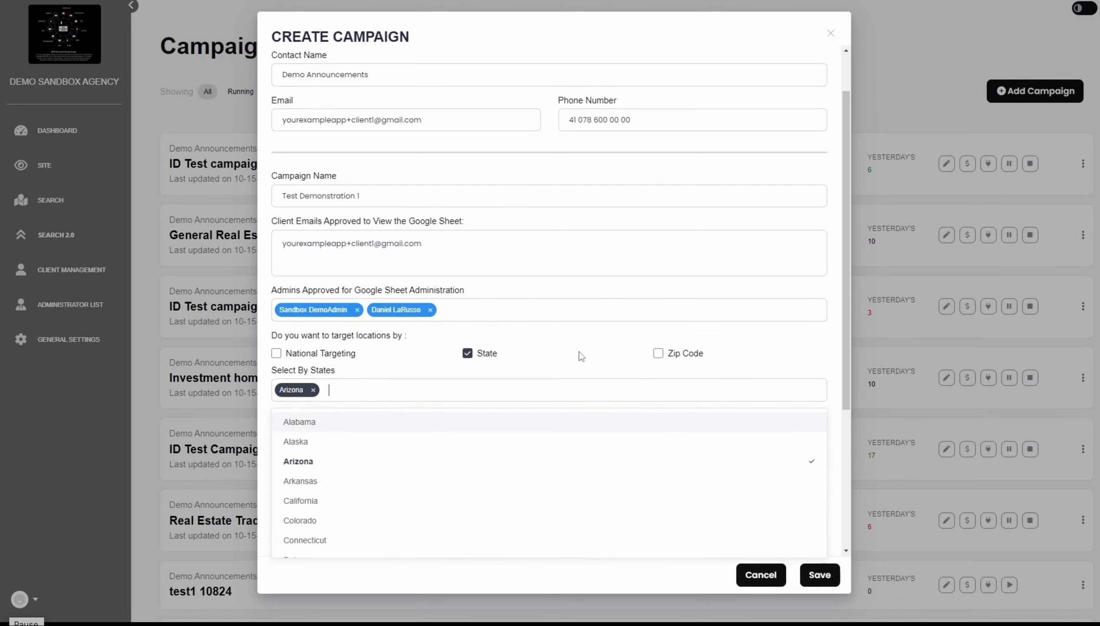
pyautogui.click(577, 345)
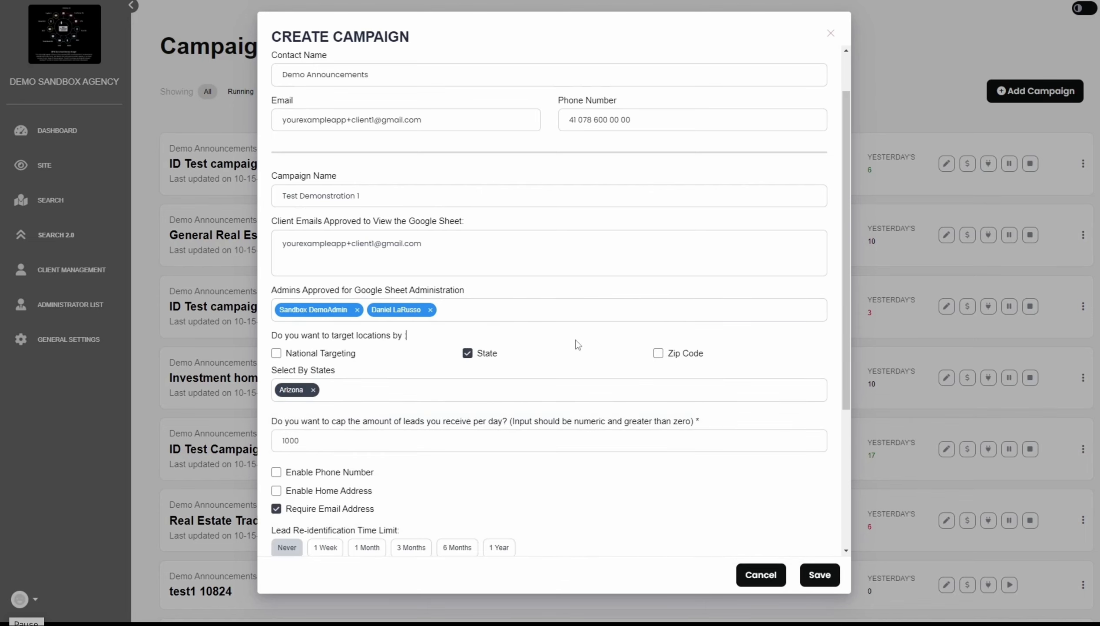
# Cap the number of leads received per day at 10.
pyautogui.click(331, 441)
pyautogui.write('100')
pyautogui.scroll(-1, 482, 422)
pyautogui.scroll(-3, 482, 423)
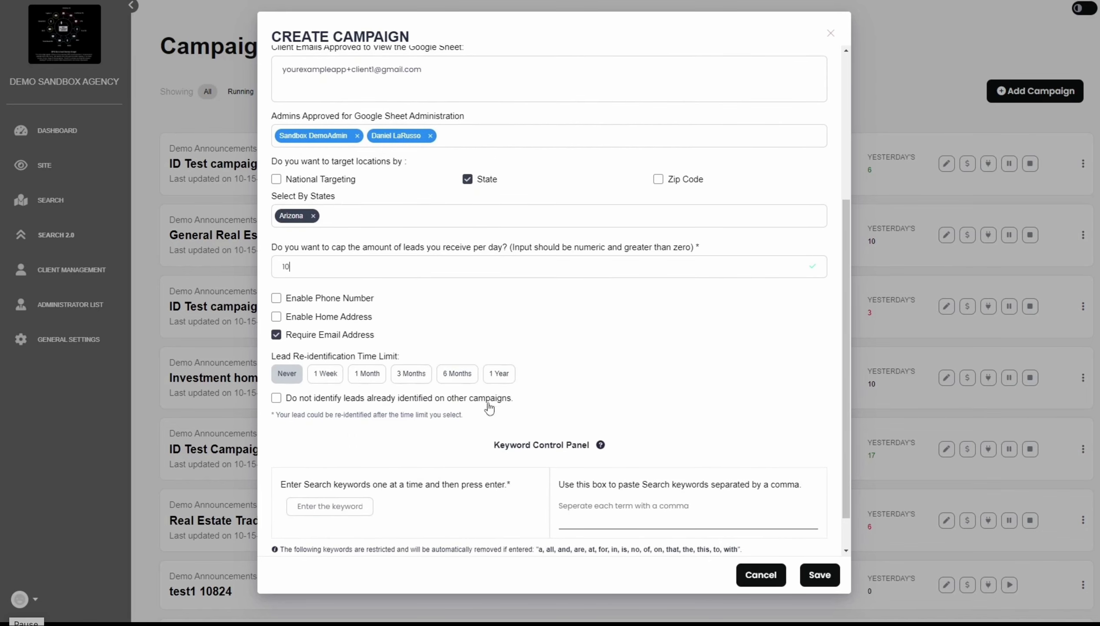
# Enable the phone number and home address for leads, and highlight the 500-character keyword limit.
pyautogui.click(276, 300)
pyautogui.click(276, 317)
pyautogui.scroll(-1, 308, 344)
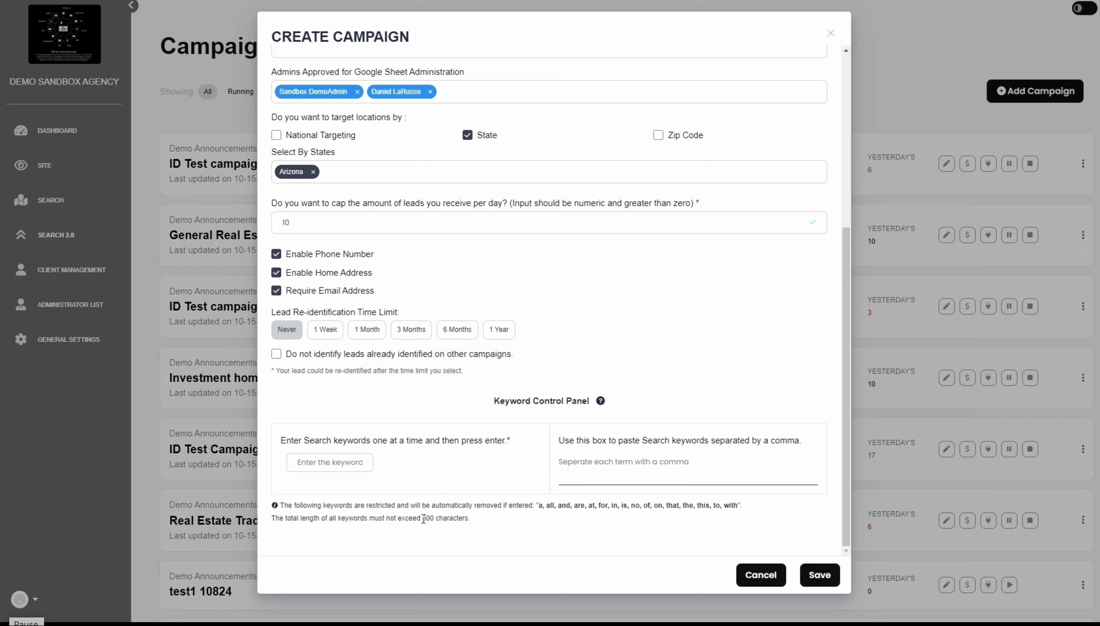
pyautogui.moveTo(422, 518); pyautogui.dragTo(469, 520)
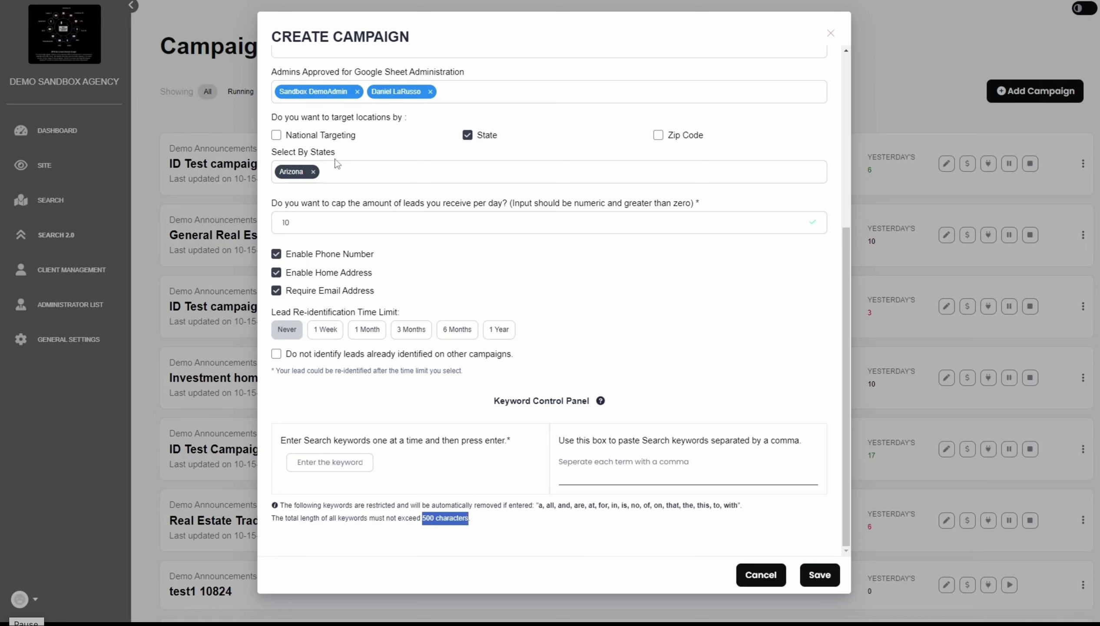
# Try switching the location targeting from State to Zip Code and back to State.
pyautogui.click(465, 138)
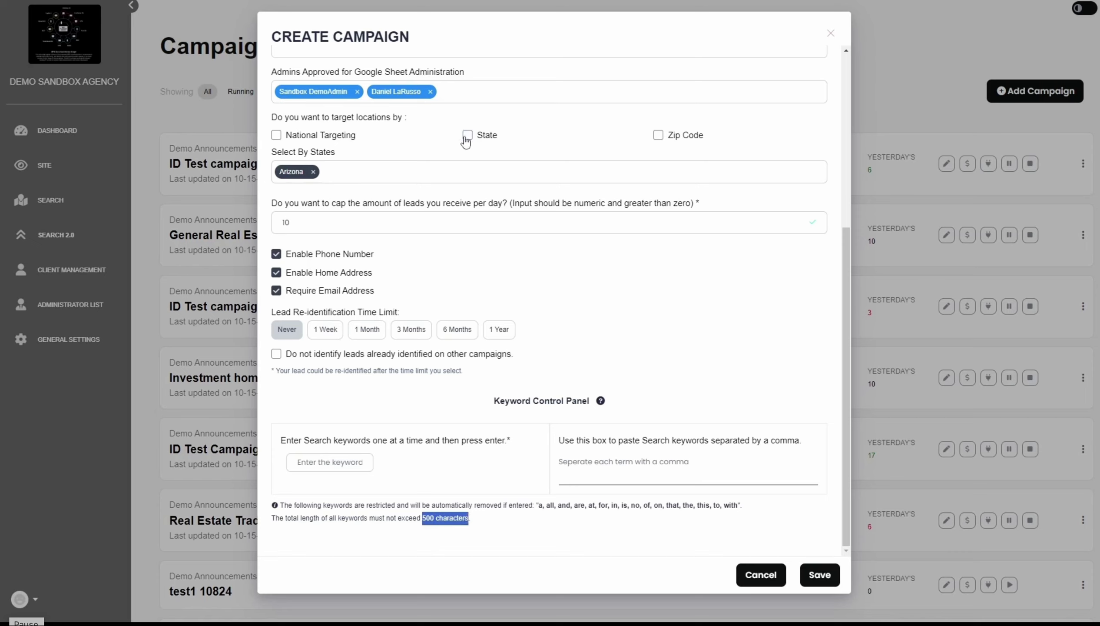
pyautogui.click(657, 136)
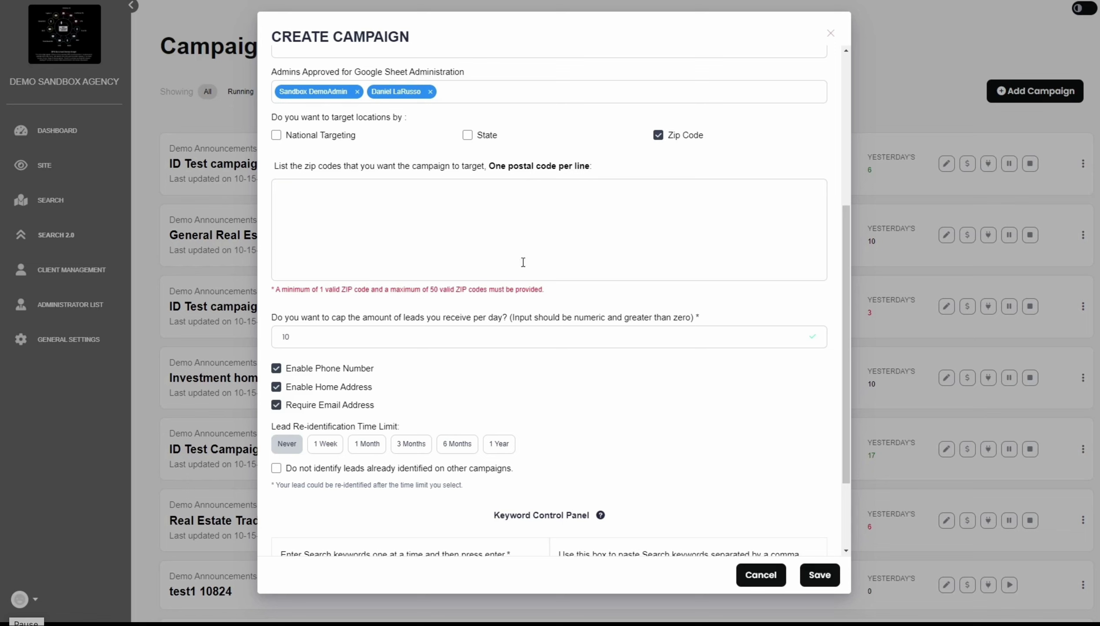
pyautogui.click(467, 136)
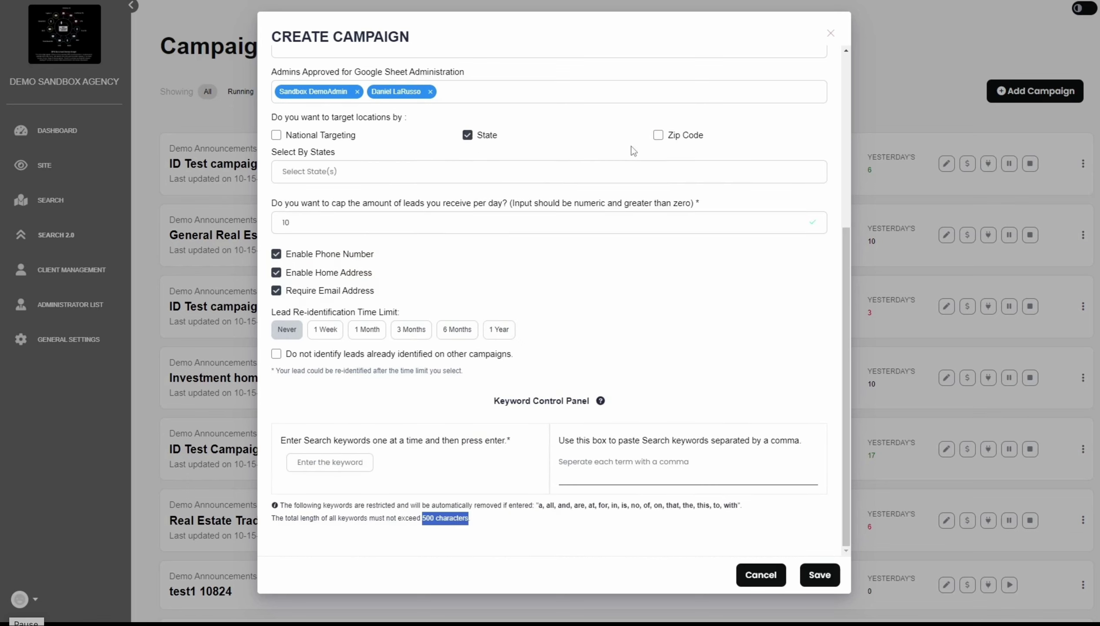
pyautogui.click(658, 136)
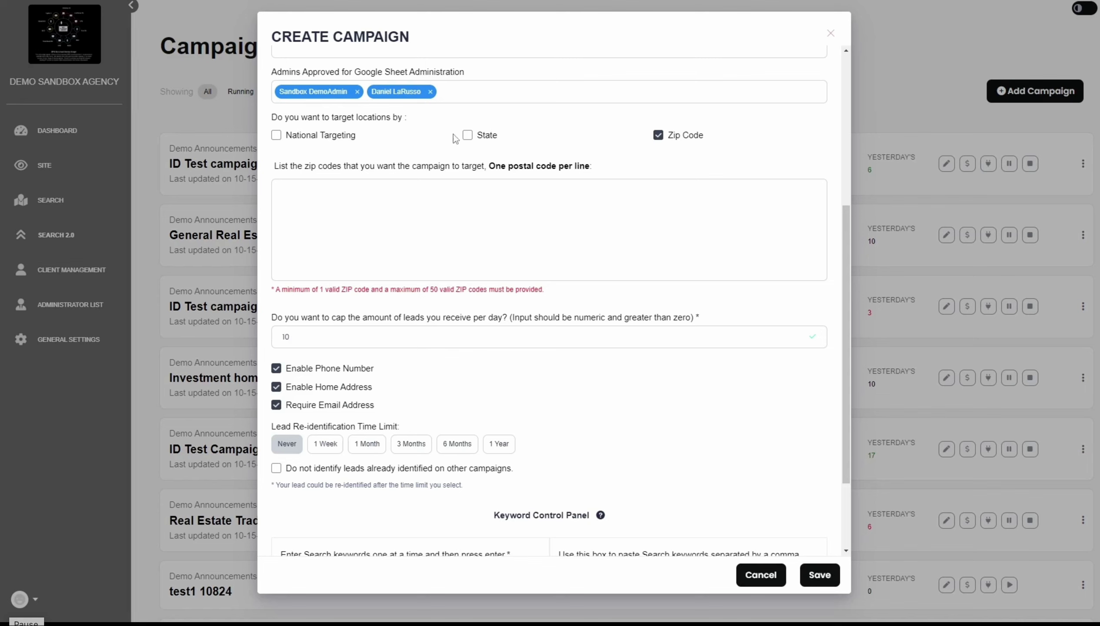
pyautogui.click(468, 135)
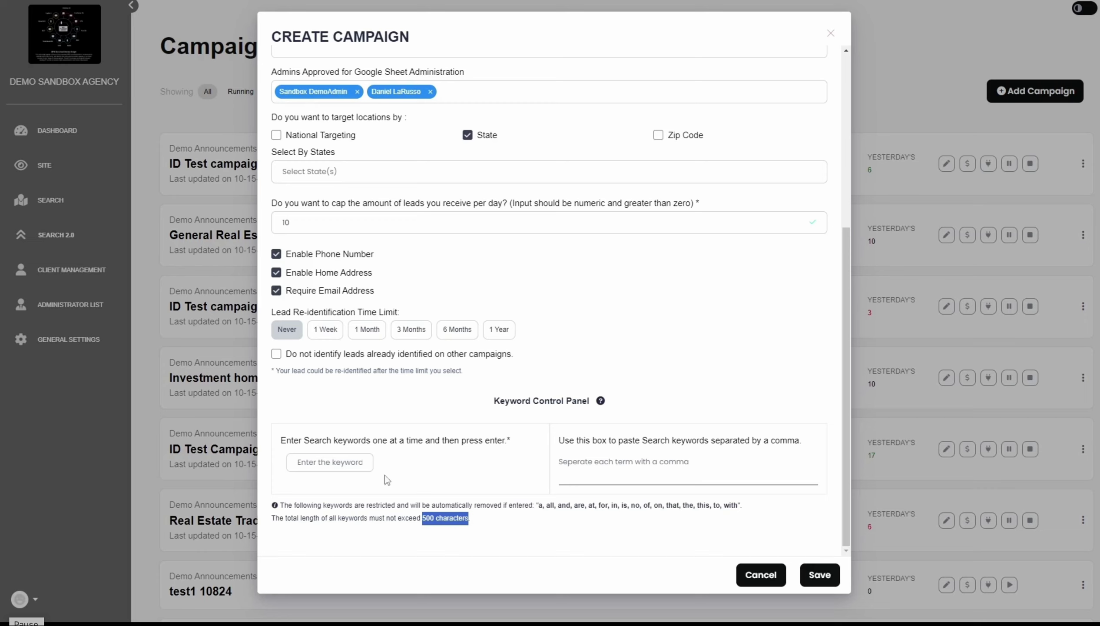
# Add the search keywords "realtor", "real estate" and "homes sale" to the Keyword Control Panel.
pyautogui.click(349, 464)
pyautogui.write('realtor')
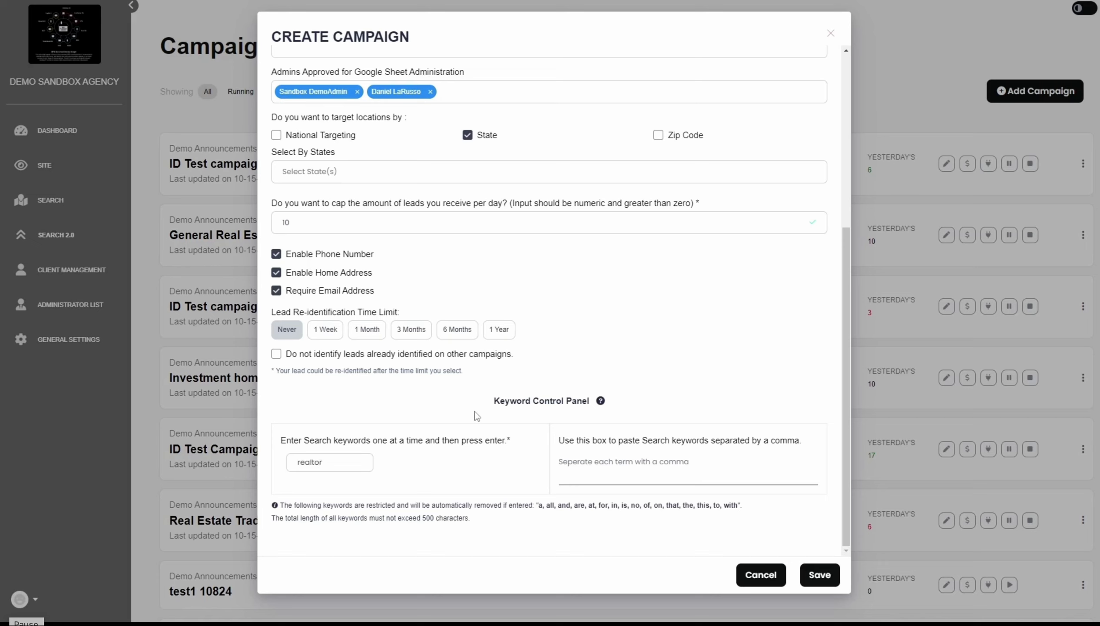
pyautogui.press('Return')
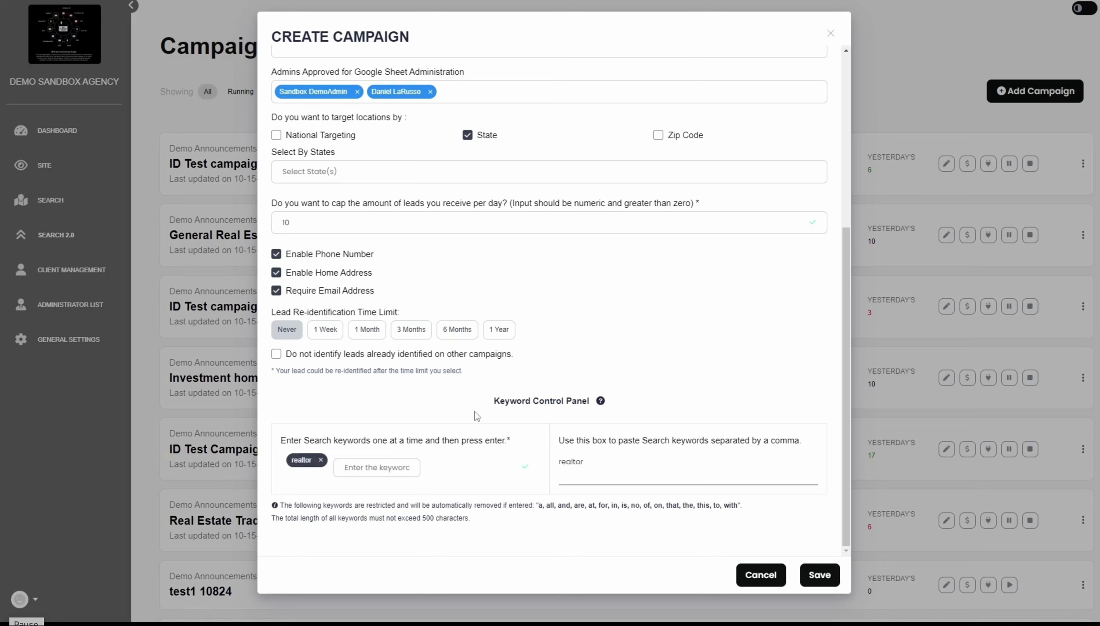
pyautogui.write('real esto')
pyautogui.write('te')
pyautogui.press('Return')
pyautogui.write('h')
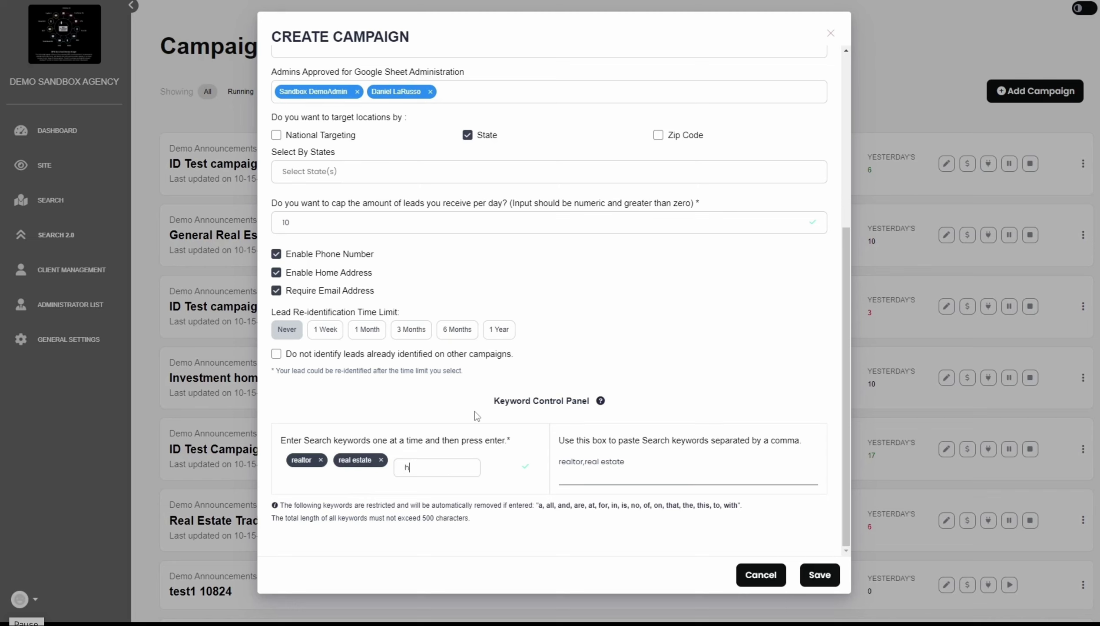
pyautogui.write('omes sale')
pyautogui.press('Return')
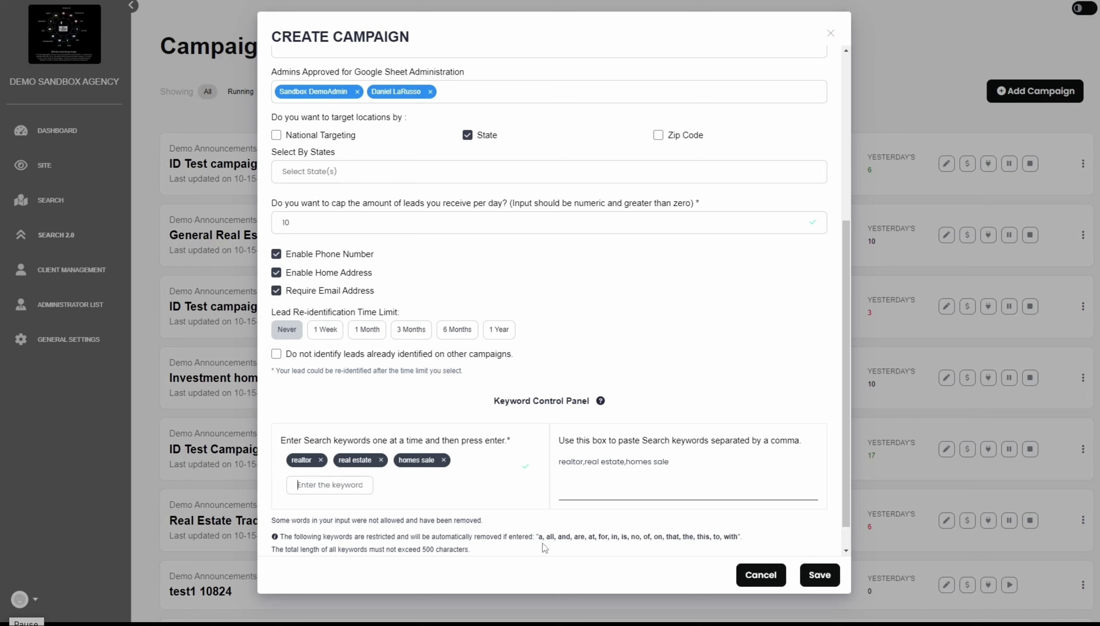
# Highlight the list of restricted words in the note below the keyword fields.
pyautogui.moveTo(538, 535); pyautogui.dragTo(742, 537)
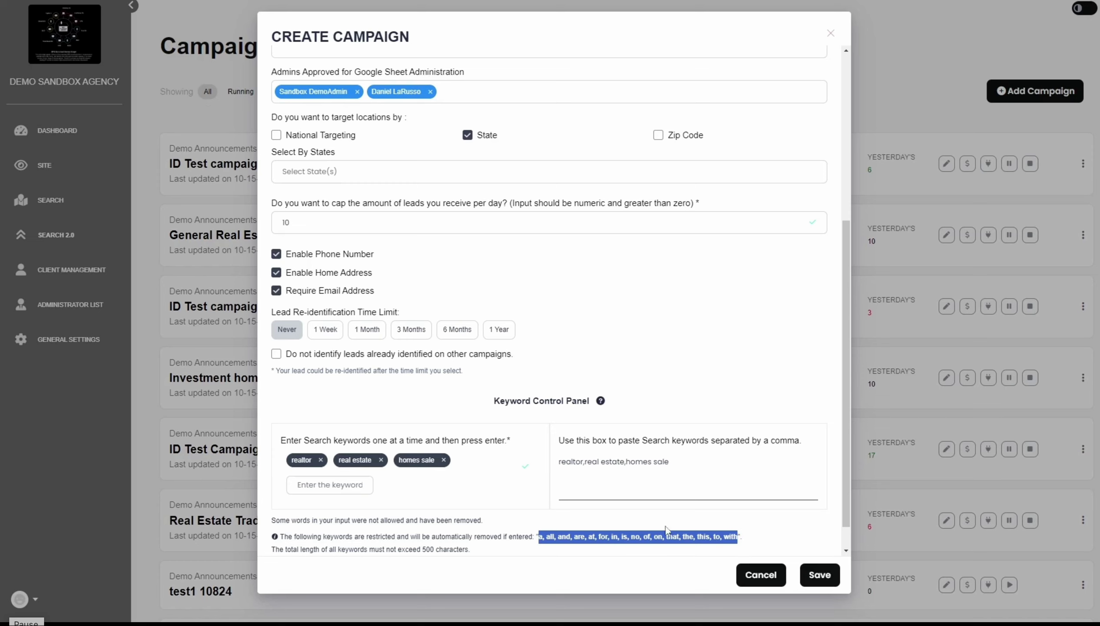
pyautogui.click(521, 526)
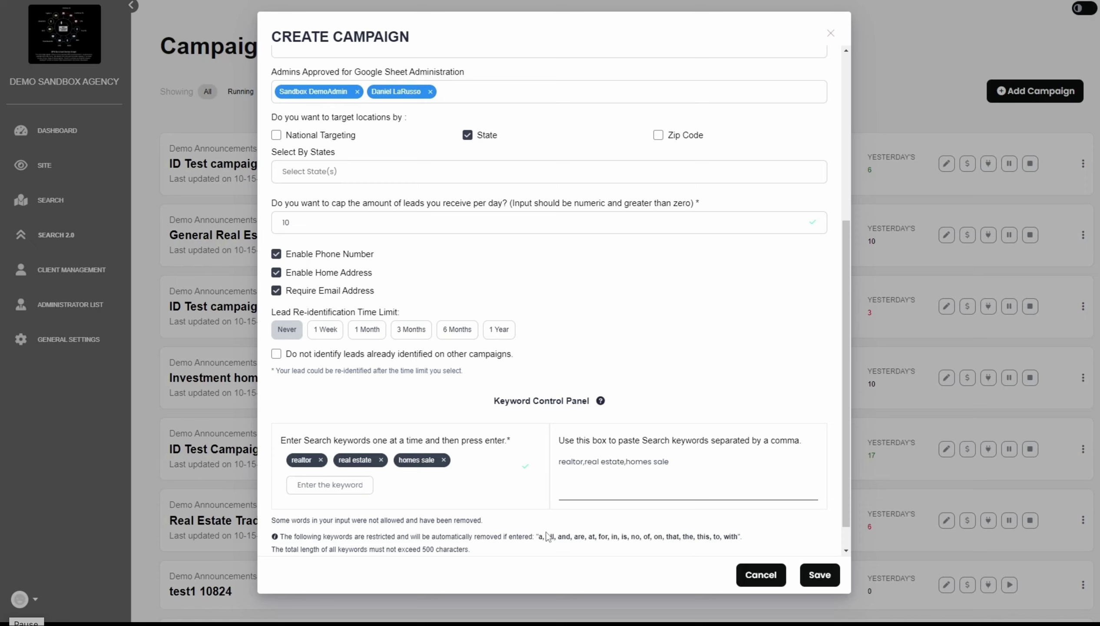
pyautogui.moveTo(539, 538); pyautogui.dragTo(665, 537)
pyautogui.click(665, 538)
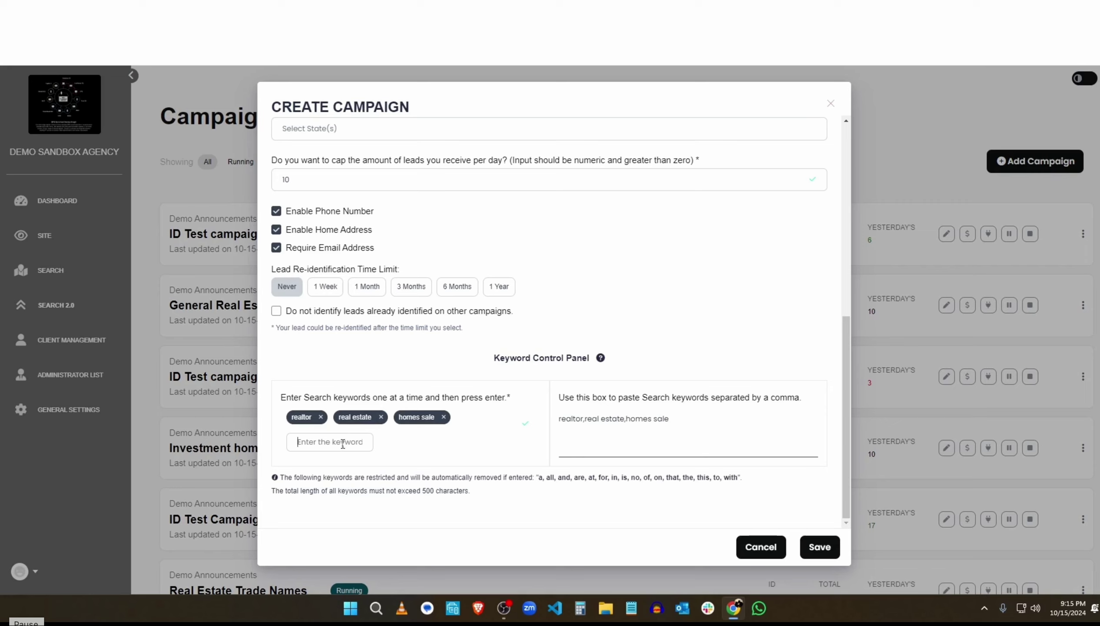
# Add the search keyword "123 123 123" and highlight the restricted words in the note below.
pyautogui.write('123 123 123')
pyautogui.press('Return')
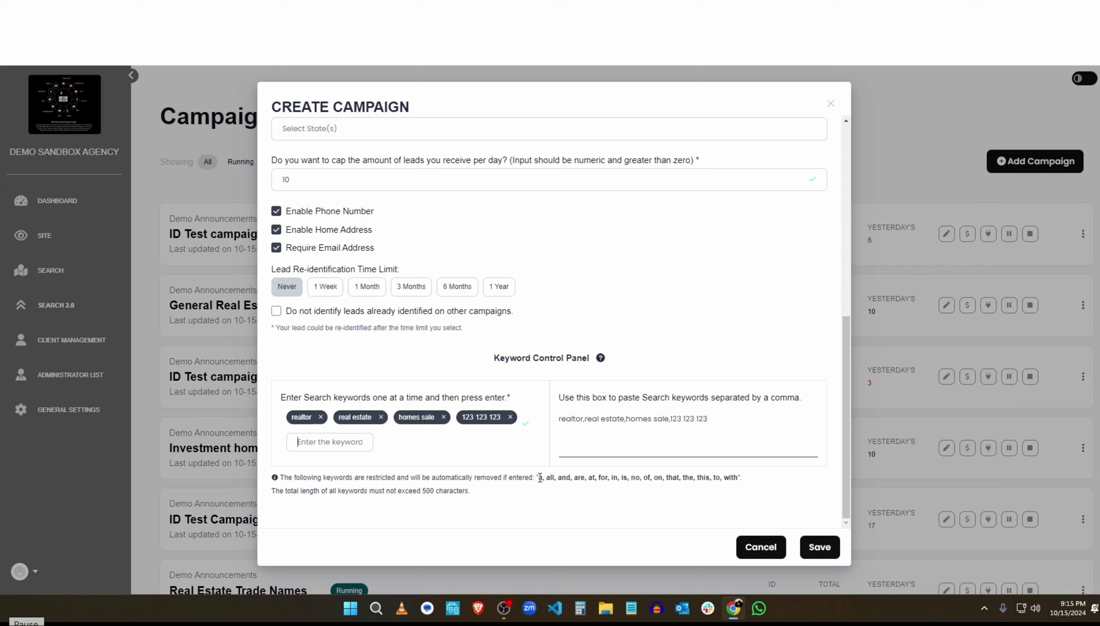
pyautogui.moveTo(538, 478); pyautogui.dragTo(736, 479)
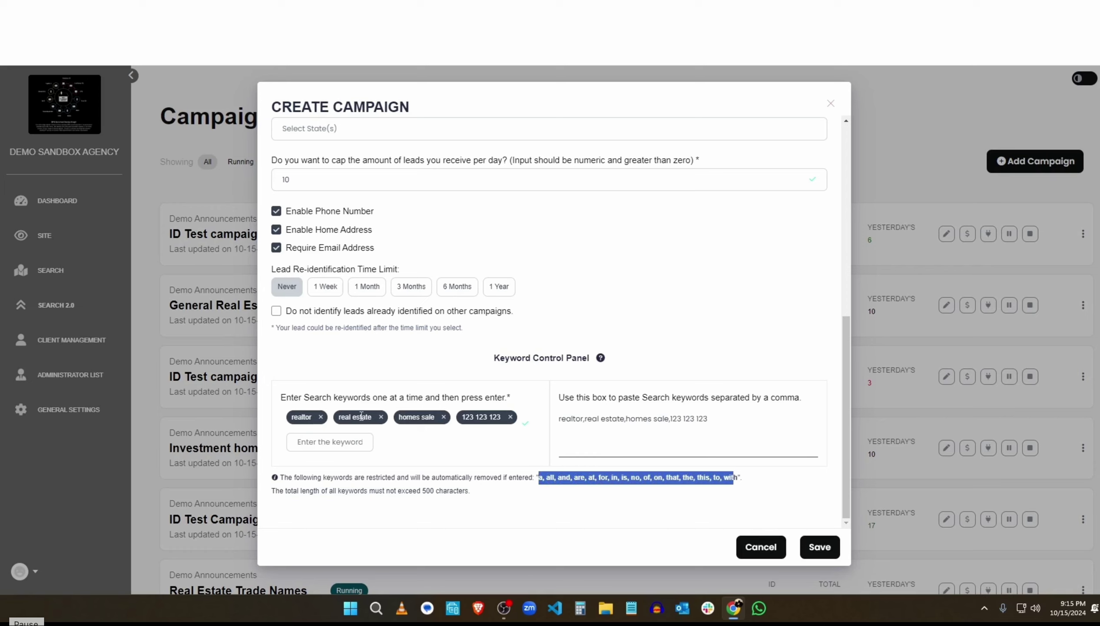
pyautogui.click(474, 446)
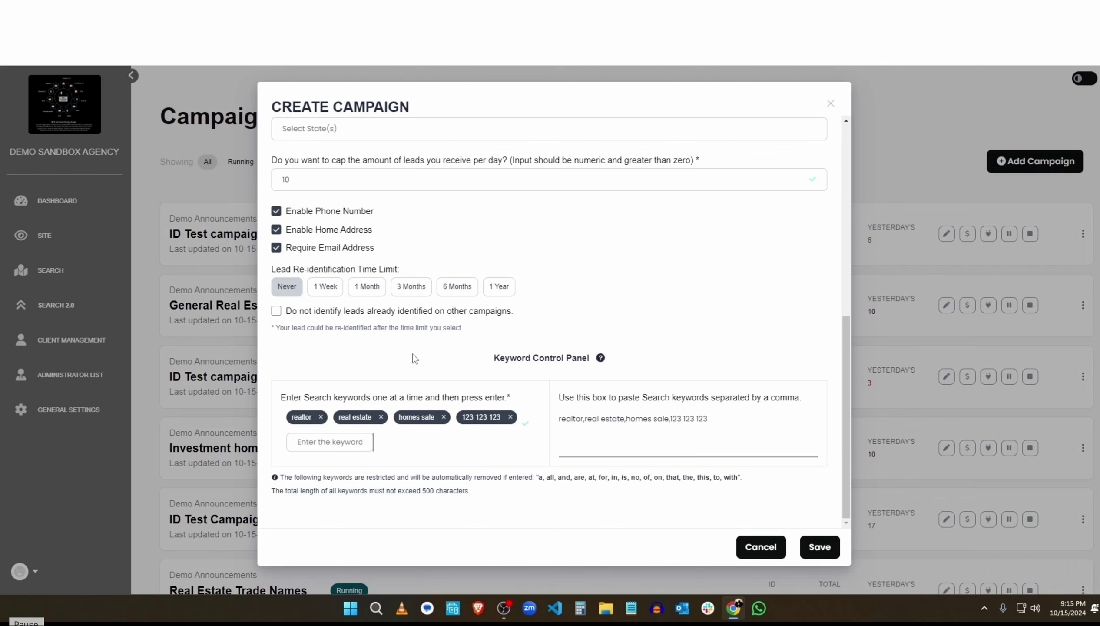
# Review the campaign form and try to save it without a target state selected.
pyautogui.scroll(3, 415, 359)
pyautogui.scroll(-2, 771, 459)
pyautogui.scroll(5, 754, 480)
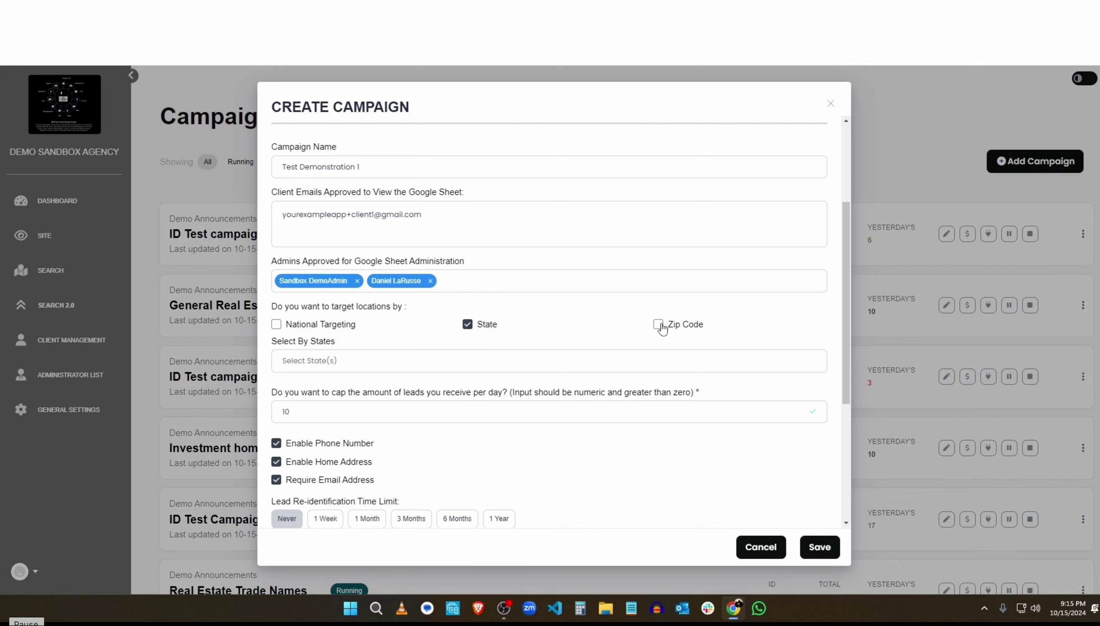
pyautogui.scroll(3, 652, 370)
pyautogui.scroll(-8, 654, 375)
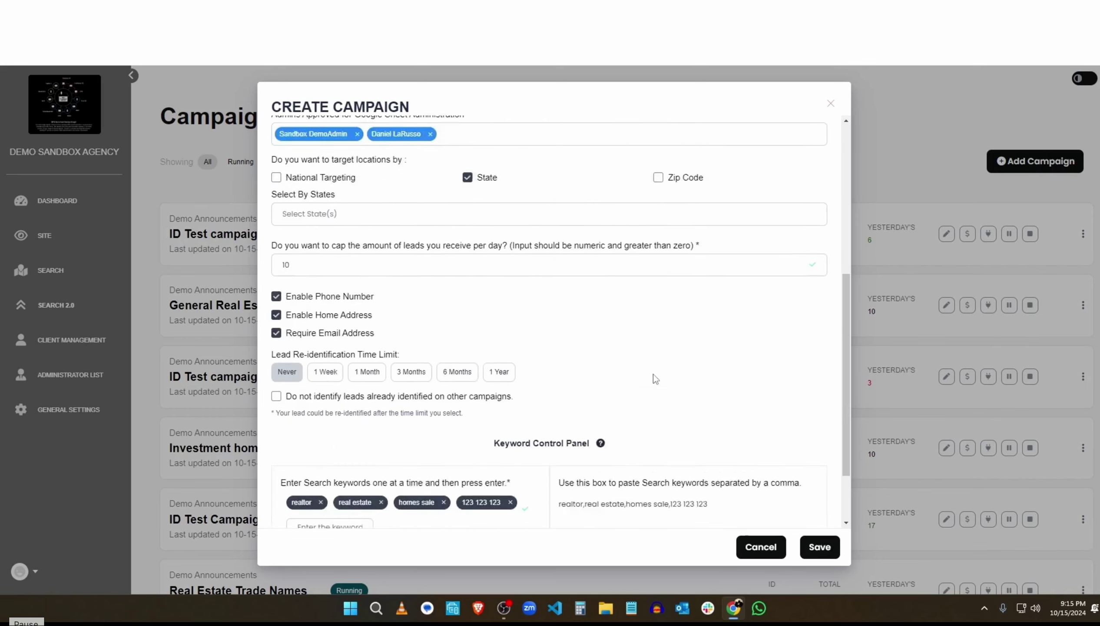
pyautogui.click(820, 547)
pyautogui.scroll(-1, 599, 451)
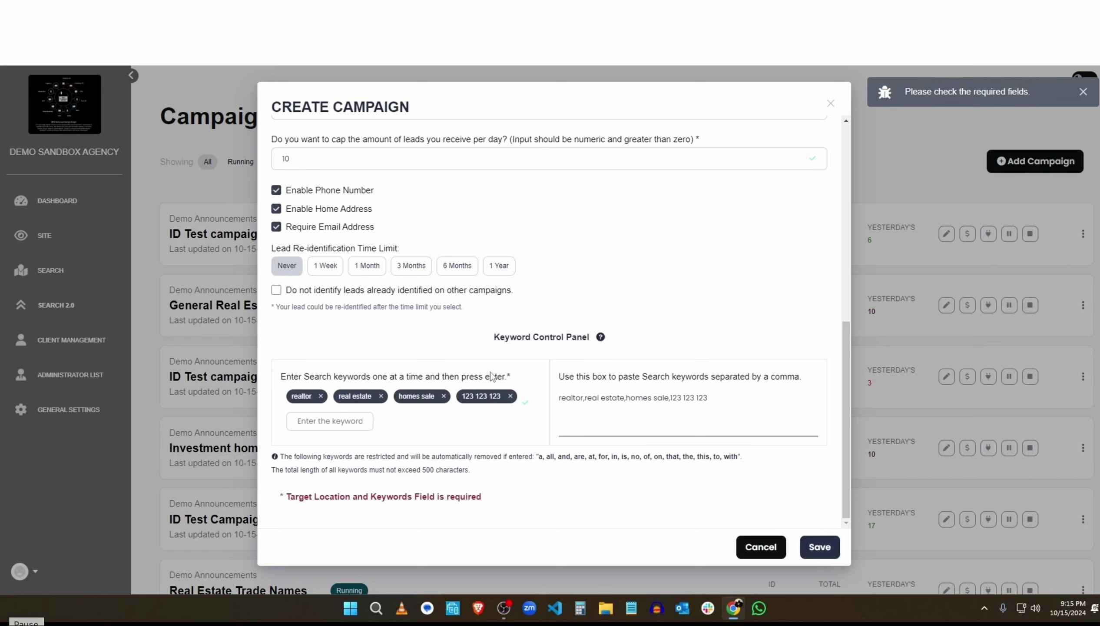
# Select Arizona as the campaign's target state and save the campaign.
pyautogui.scroll(4, 492, 376)
pyautogui.click(384, 282)
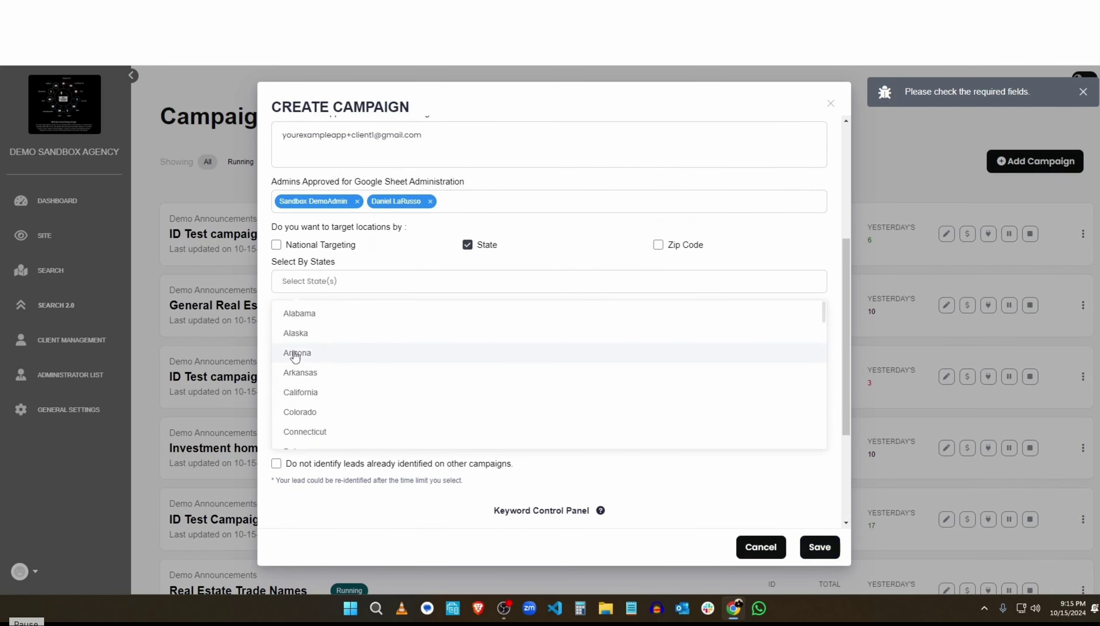
pyautogui.click(297, 354)
pyautogui.click(606, 265)
pyautogui.click(819, 547)
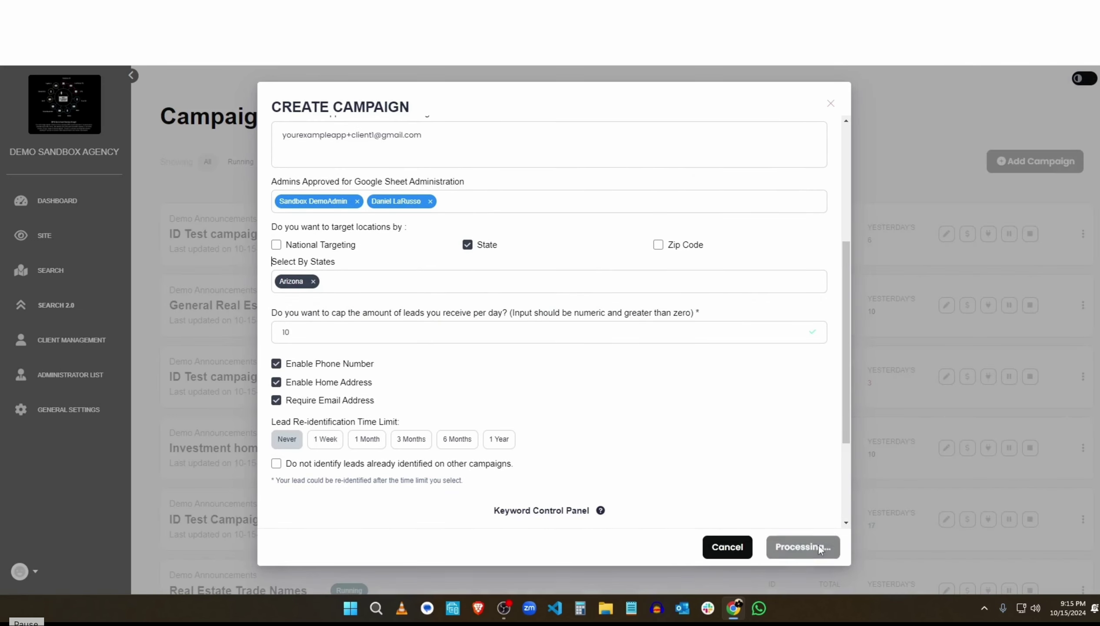
# Read the Keyword Control Panel help and find the new campaign in the campaign list.
pyautogui.scroll(-4, 587, 379)
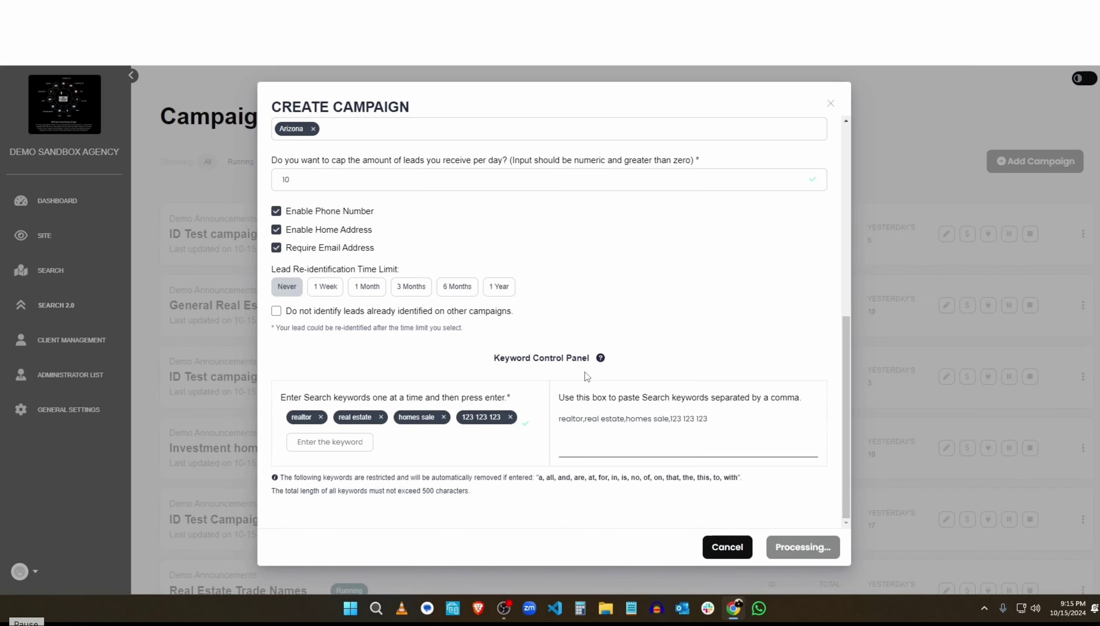
pyautogui.moveTo(589, 368)
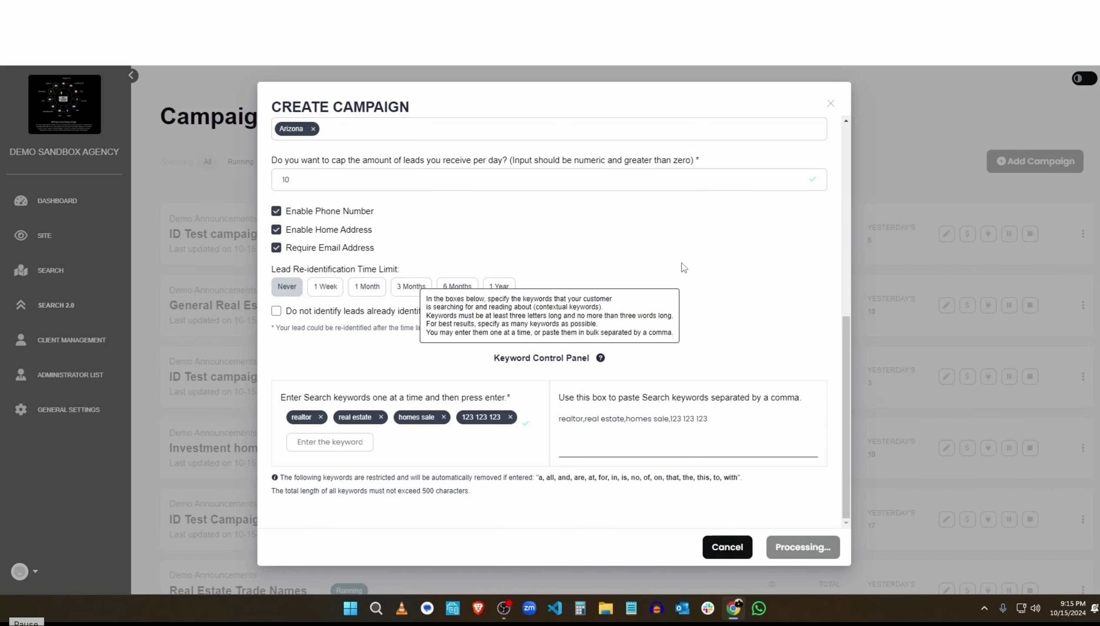
pyautogui.scroll(-5, 693, 275)
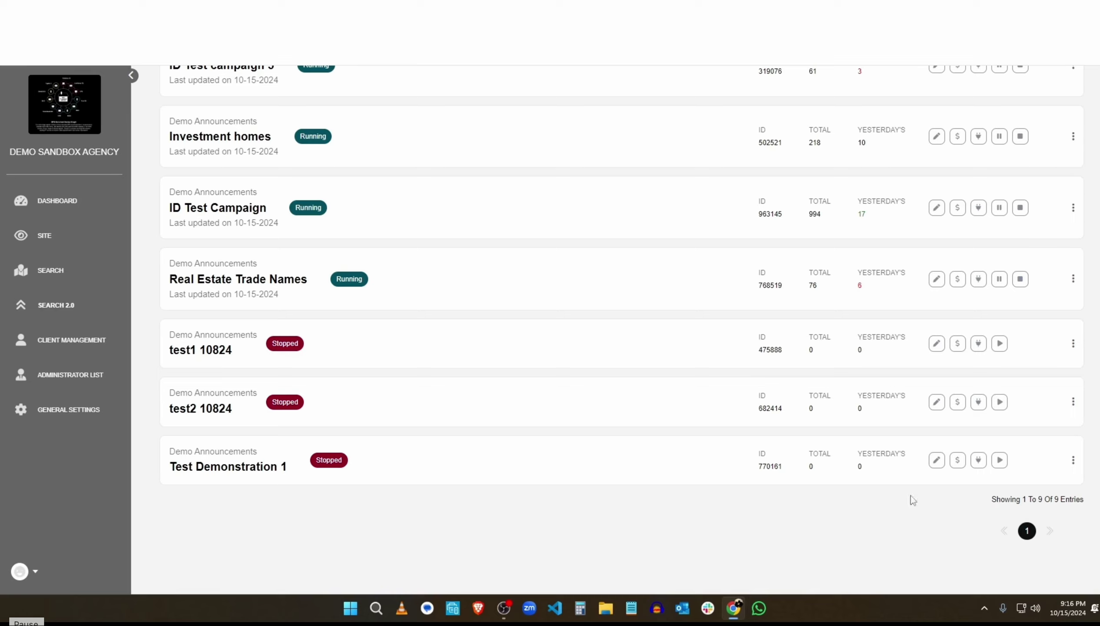
# Open the campaign financials for Test Demonstration 1 and set the billing frequency to Pre-paid Billing.
pyautogui.click(958, 461)
pyautogui.click(664, 158)
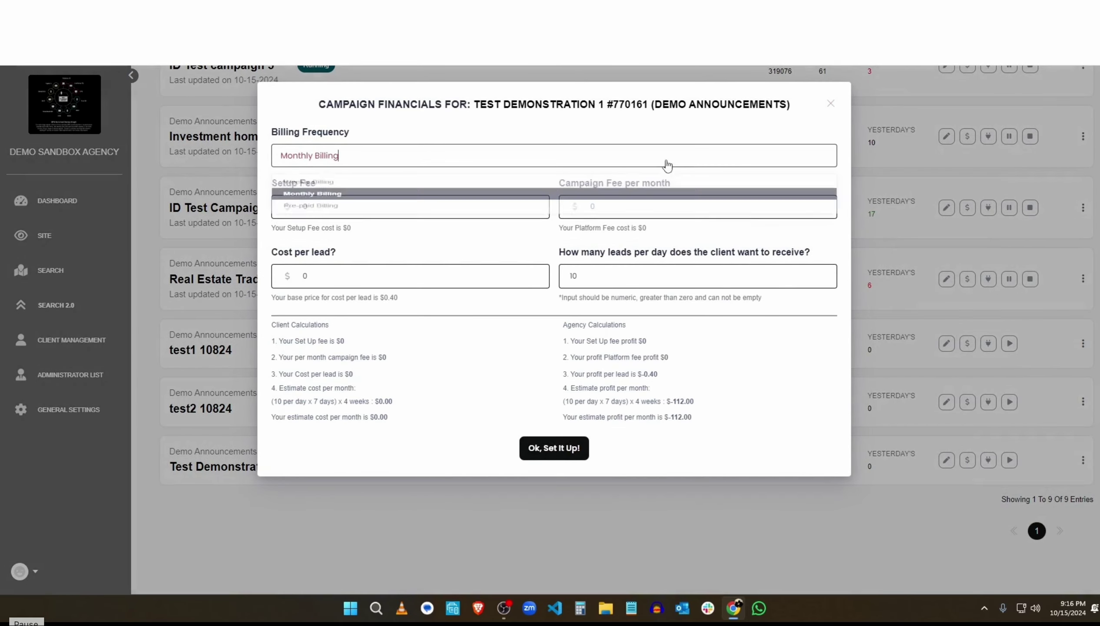
pyautogui.click(356, 228)
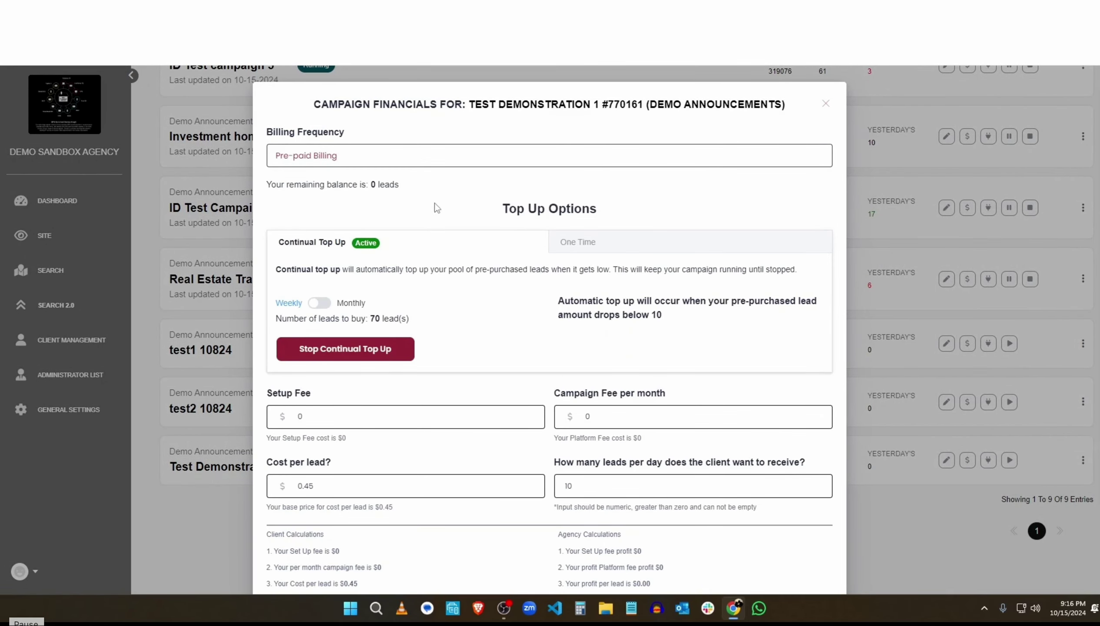
# Look at the One Time top-up option, then return to Continual Top Up.
pyautogui.scroll(-2, 468, 197)
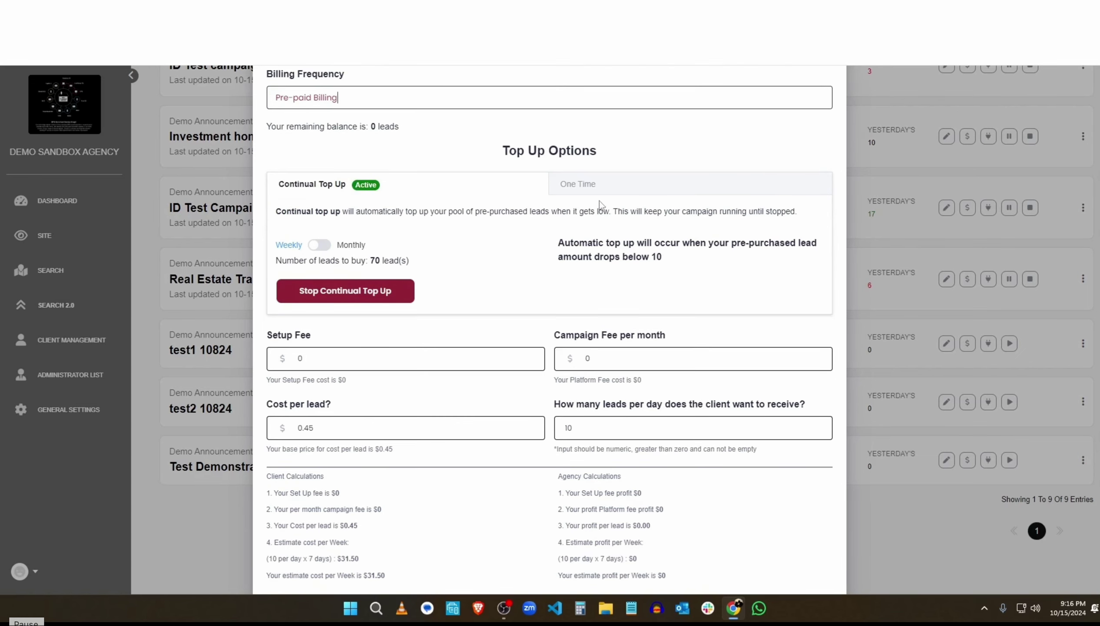
pyautogui.click(605, 187)
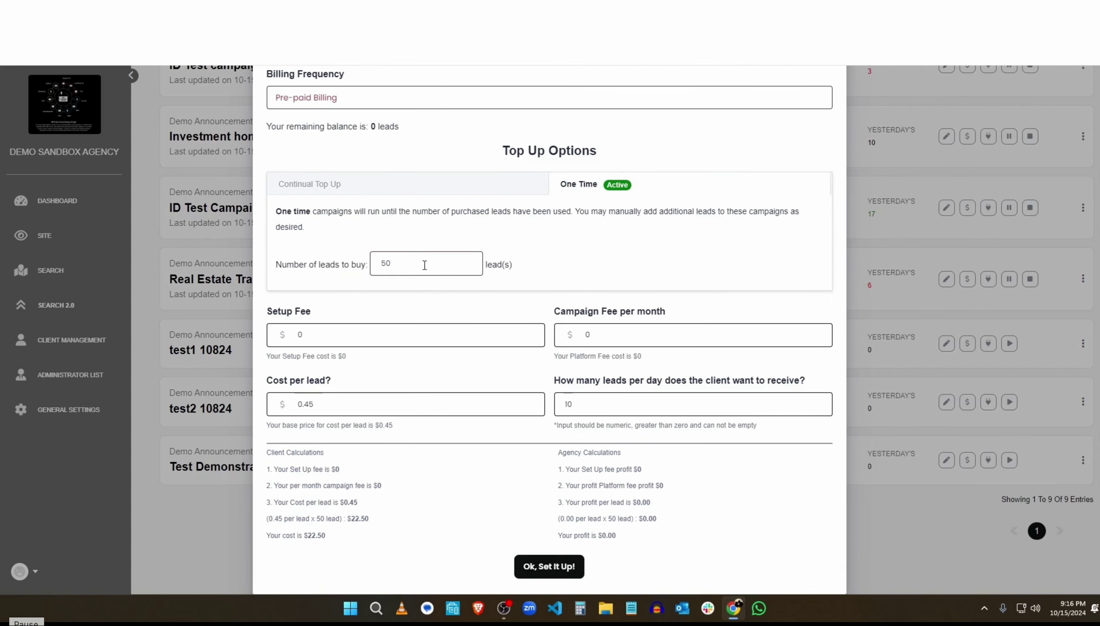
pyautogui.click(391, 268)
pyautogui.click(341, 189)
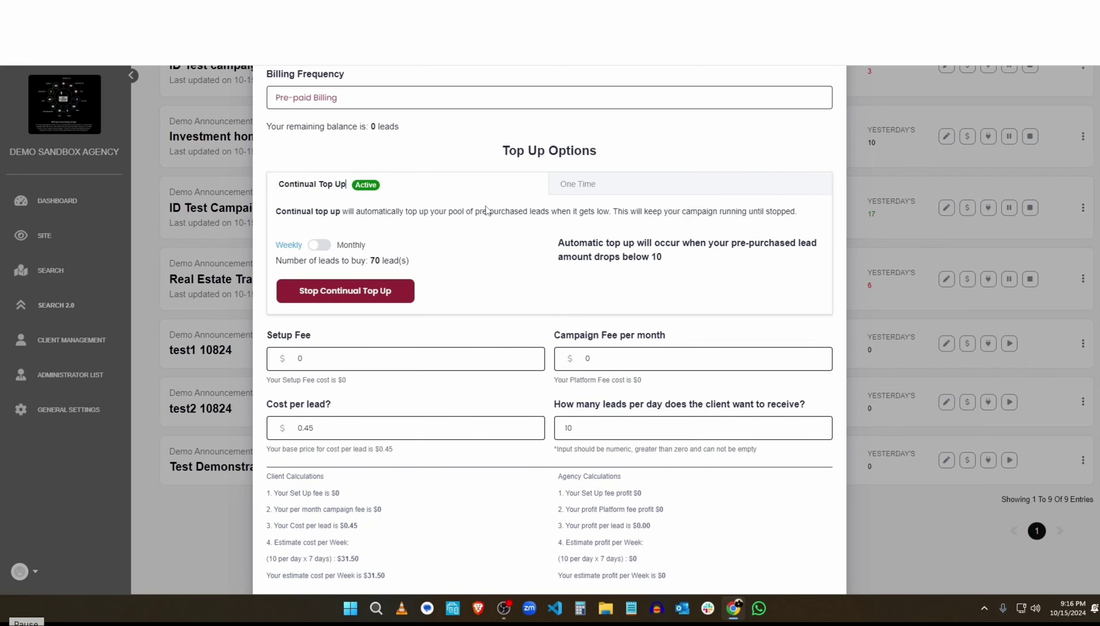
pyautogui.scroll(-1, 471, 227)
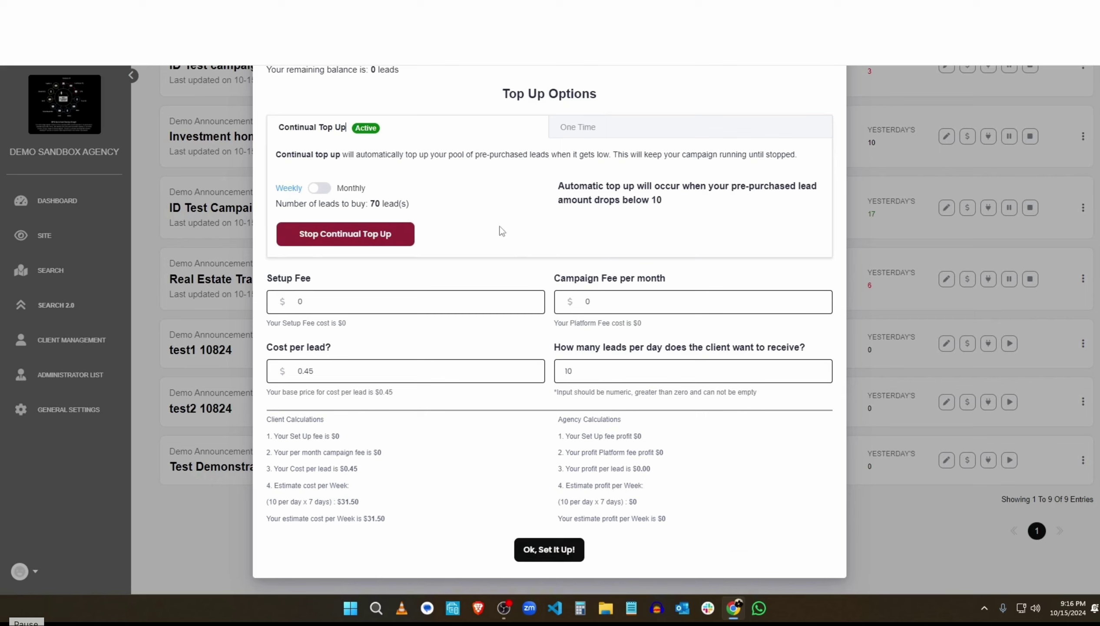
# Toggle the continual top-up between weekly and monthly to compare the lead amounts, ending on weekly.
pyautogui.click(314, 195)
pyautogui.click(315, 194)
pyautogui.click(321, 192)
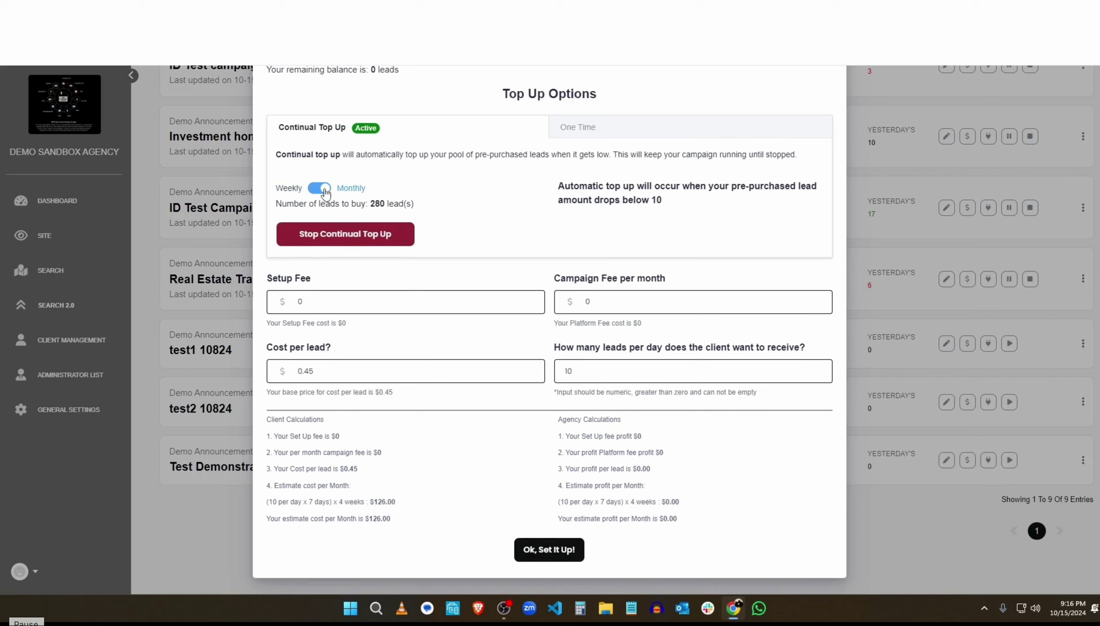
pyautogui.click(324, 193)
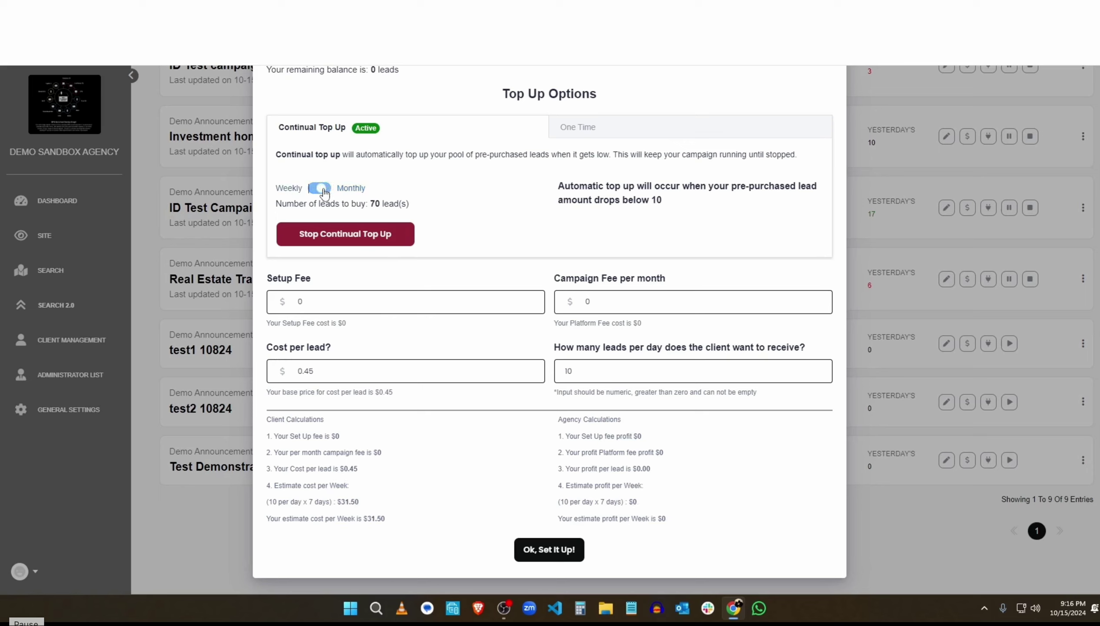
pyautogui.click(324, 192)
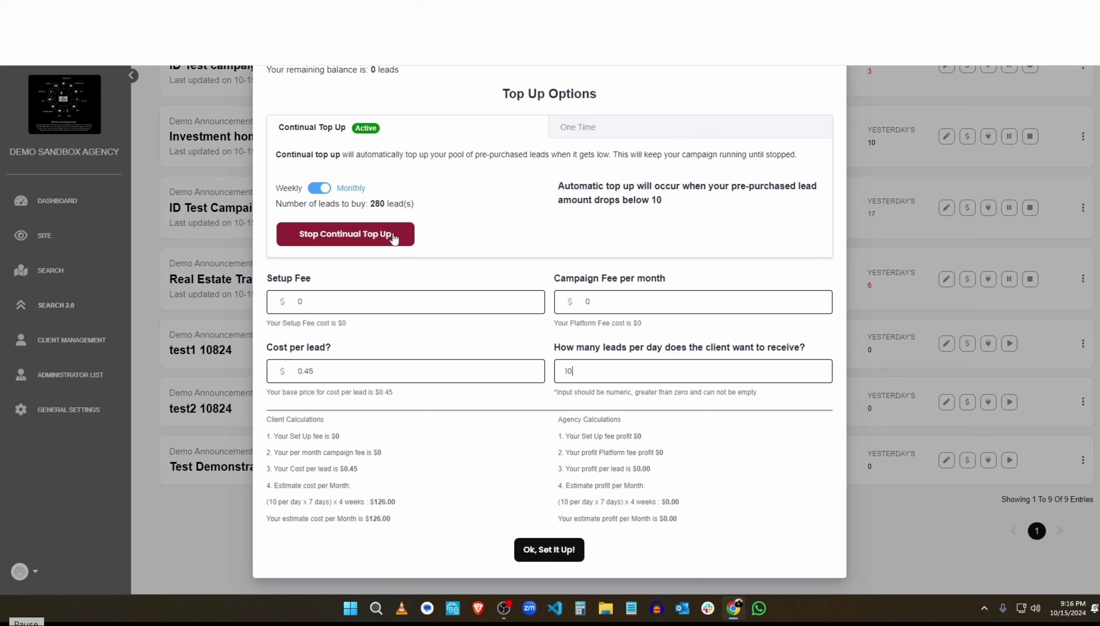
pyautogui.moveTo(371, 203); pyautogui.dragTo(379, 203)
pyautogui.rightClick(381, 206)
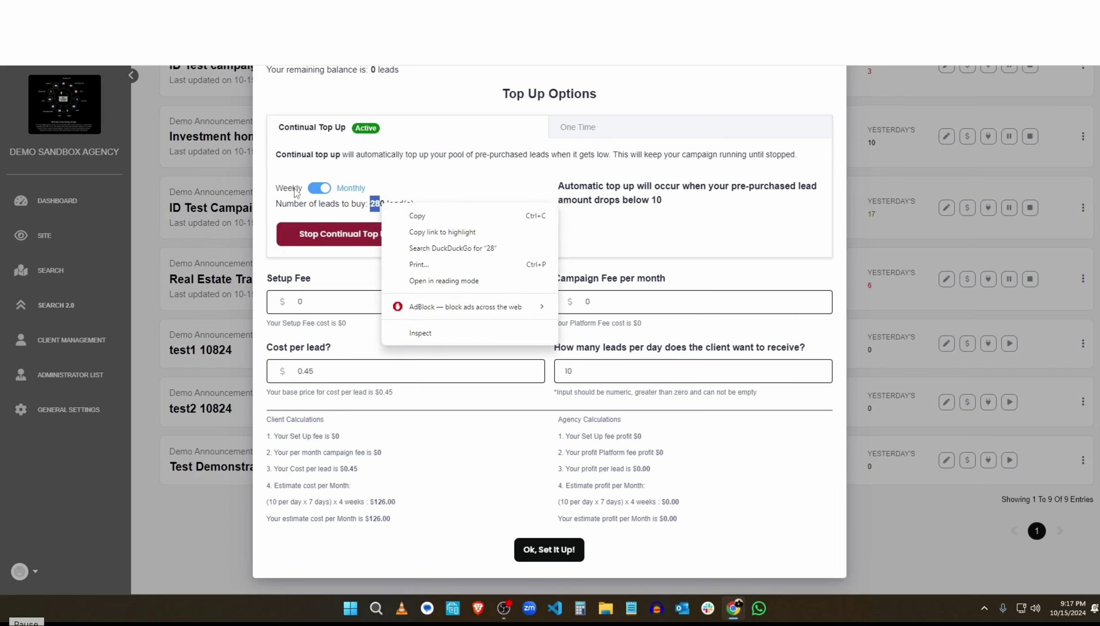
pyautogui.click(319, 191)
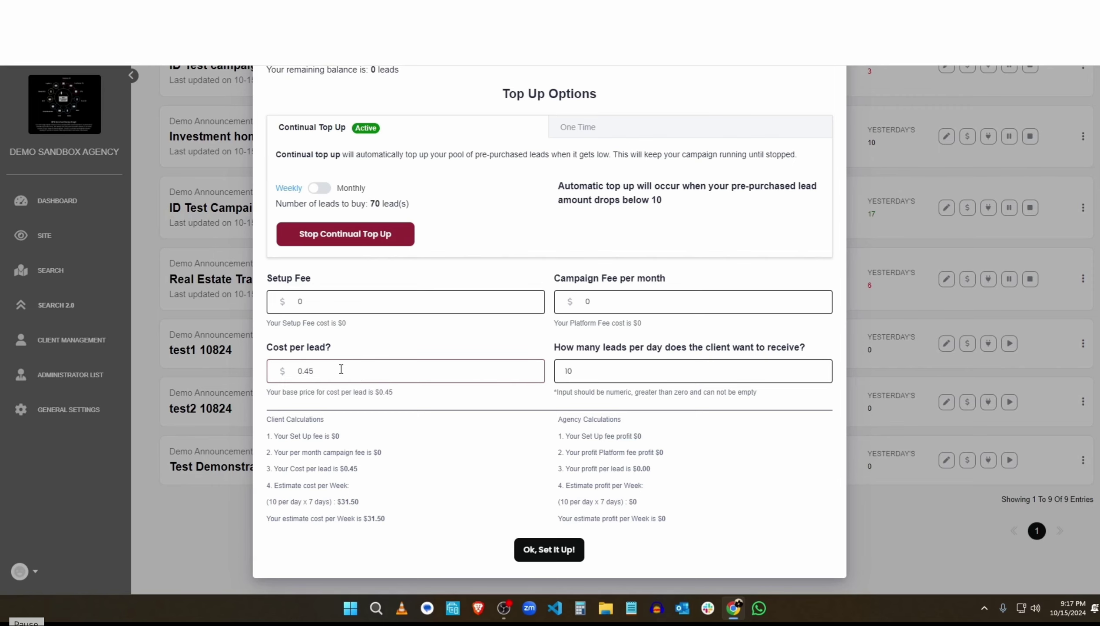
# Review the top-up options and highlight the automatic top-up note with its lead threshold.
pyautogui.scroll(1, 440, 275)
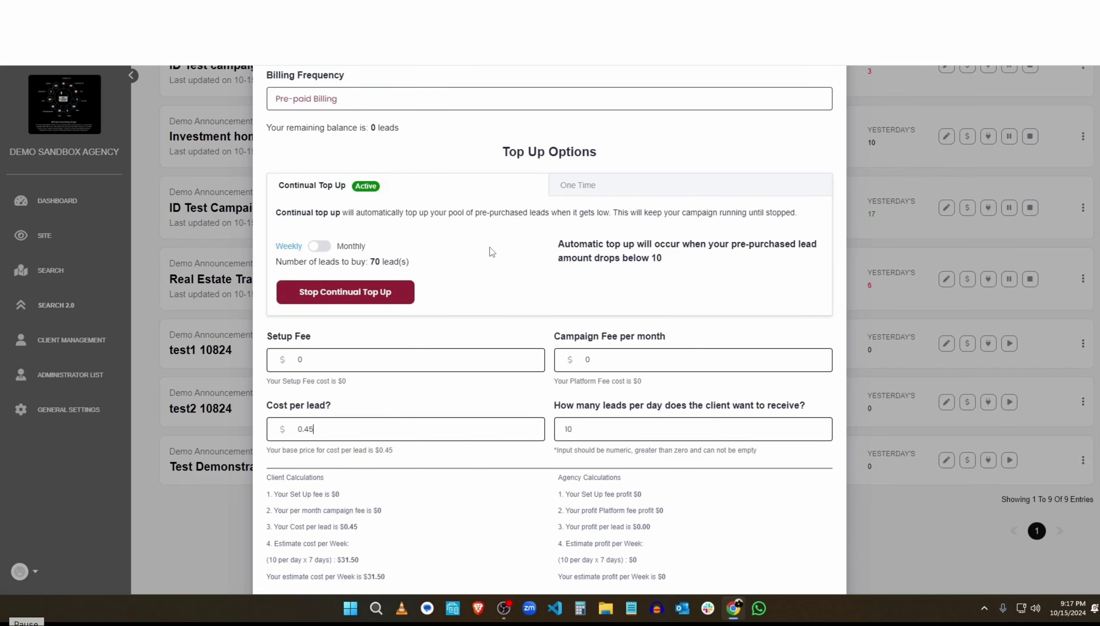
pyautogui.scroll(1, 489, 246)
pyautogui.scroll(-2, 490, 246)
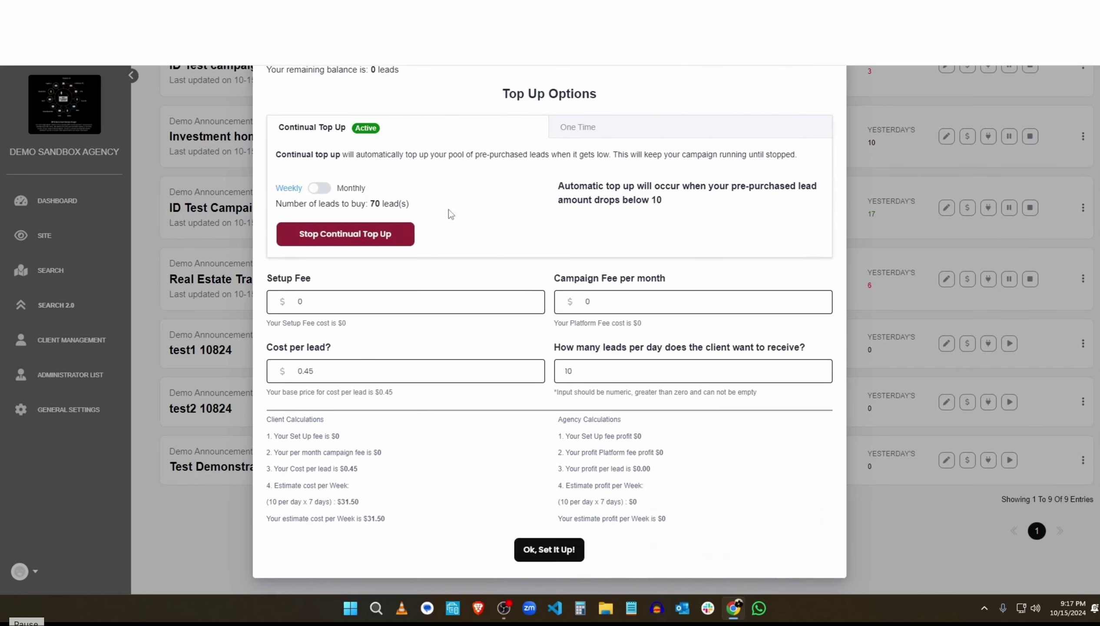
pyautogui.moveTo(560, 189); pyautogui.dragTo(724, 185)
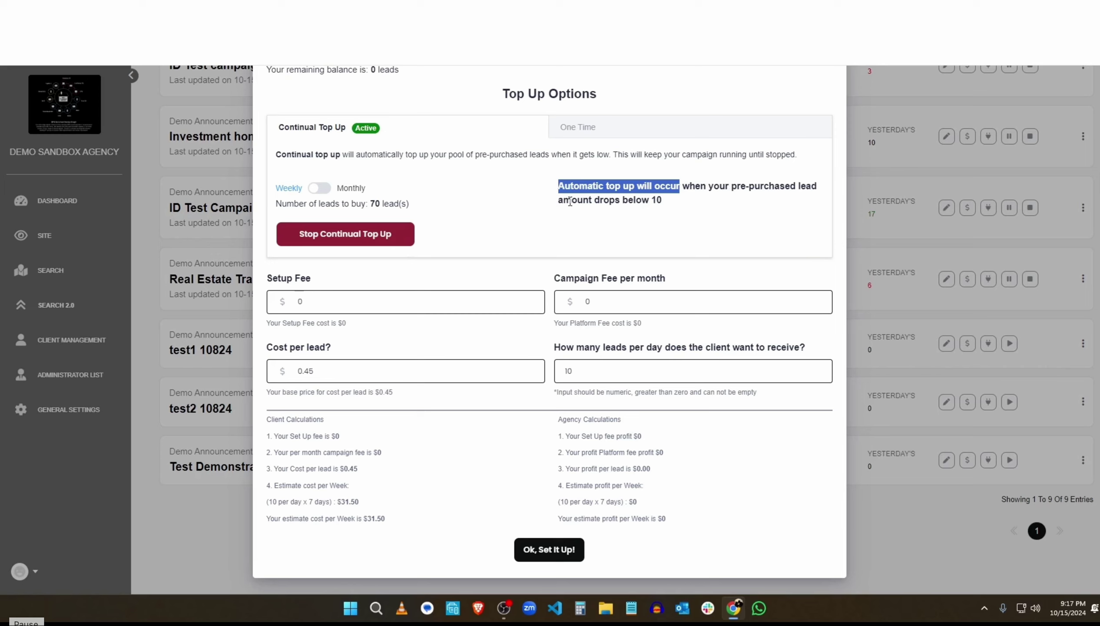
pyautogui.doubleClick(658, 200)
# Set the client's leads per day to 15 and highlight the automatic top-up note.
pyautogui.click(590, 372)
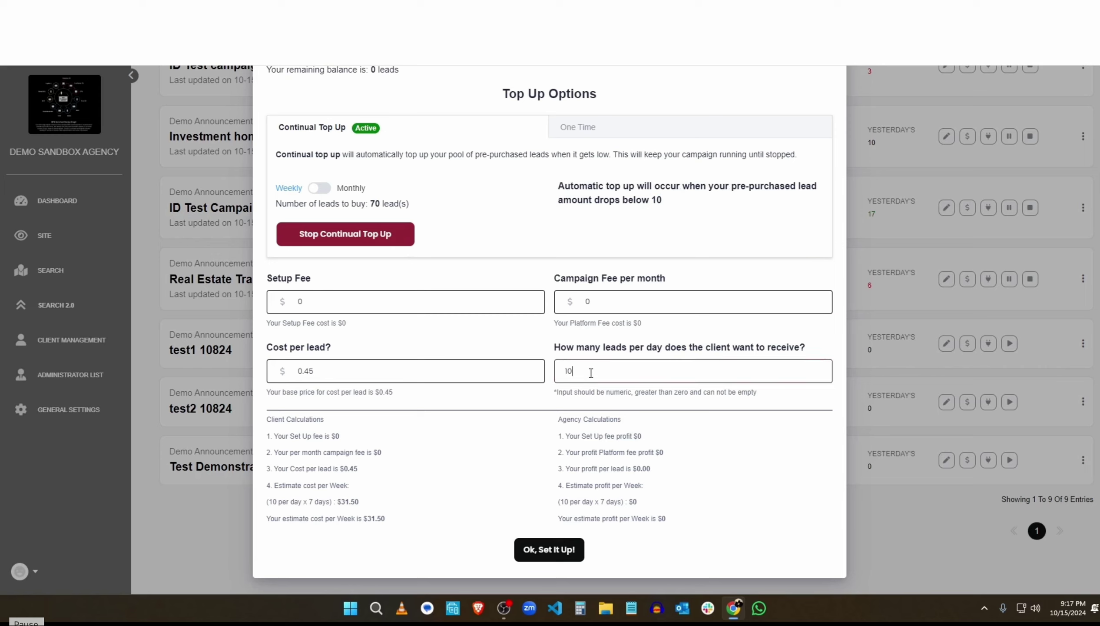
pyautogui.click(586, 356)
pyautogui.press('BackSpace')
pyautogui.write('5')
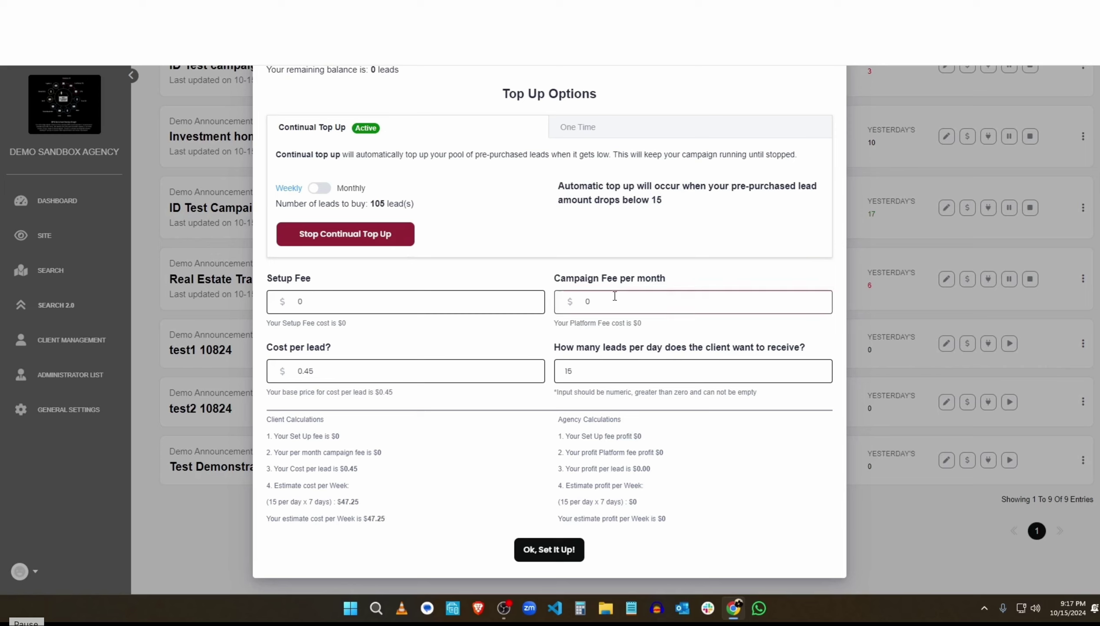
pyautogui.moveTo(559, 185); pyautogui.dragTo(664, 201)
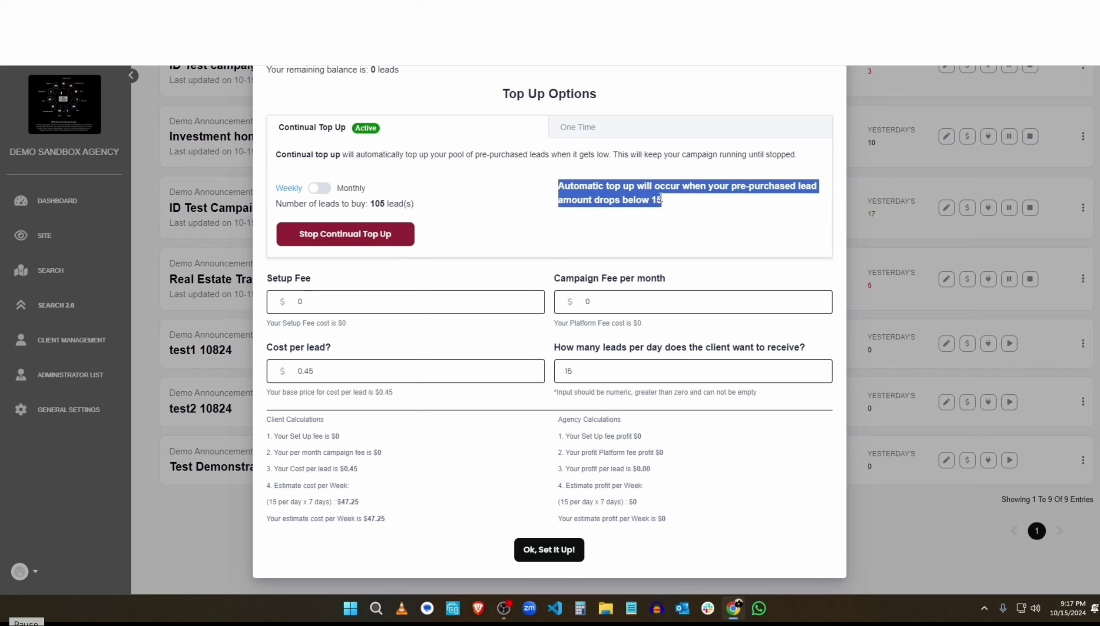
pyautogui.click(660, 197)
# Set the client's leads per day to 150 and highlight the number of leads to buy and the top-up threshold.
pyautogui.click(607, 373)
pyautogui.doubleClick(607, 373)
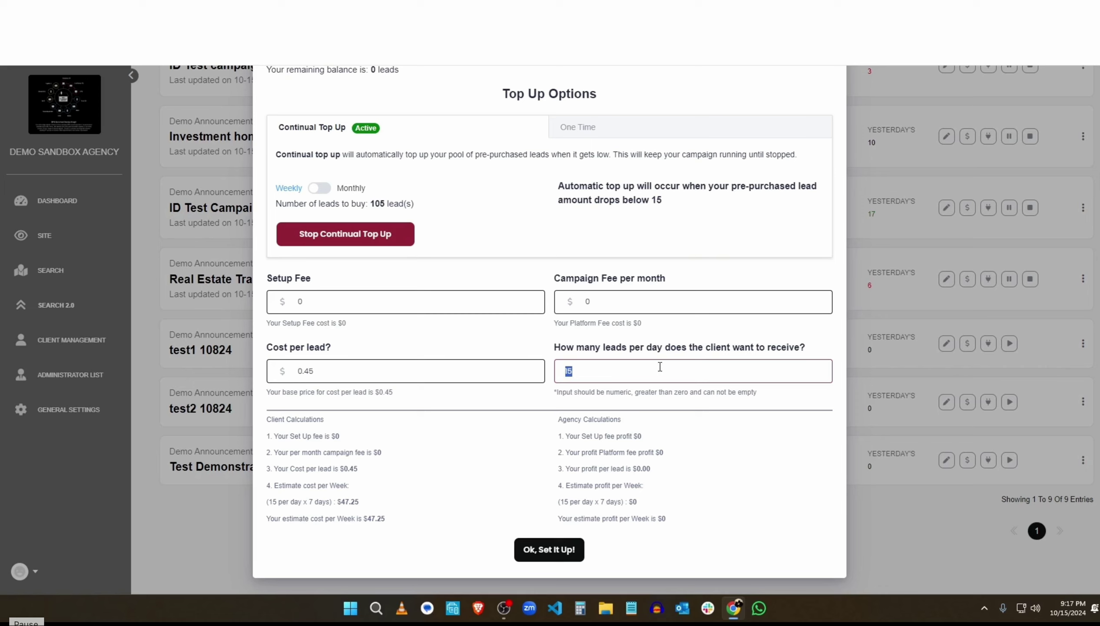
pyautogui.write('150')
pyautogui.click(473, 347)
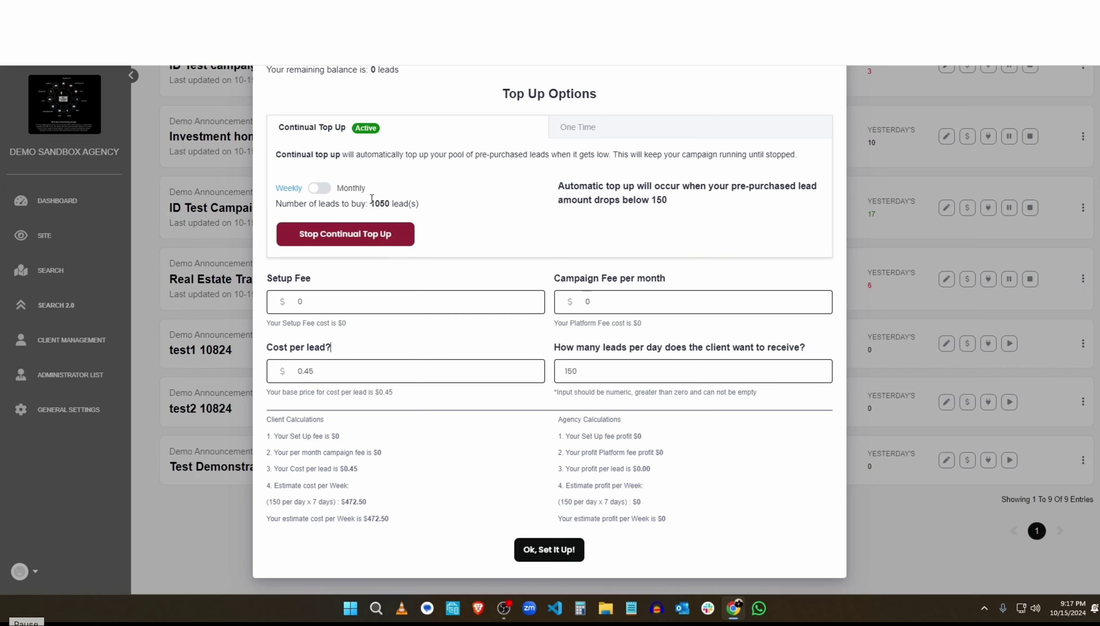
pyautogui.moveTo(371, 203); pyautogui.dragTo(394, 204)
pyautogui.moveTo(671, 200); pyautogui.dragTo(638, 196)
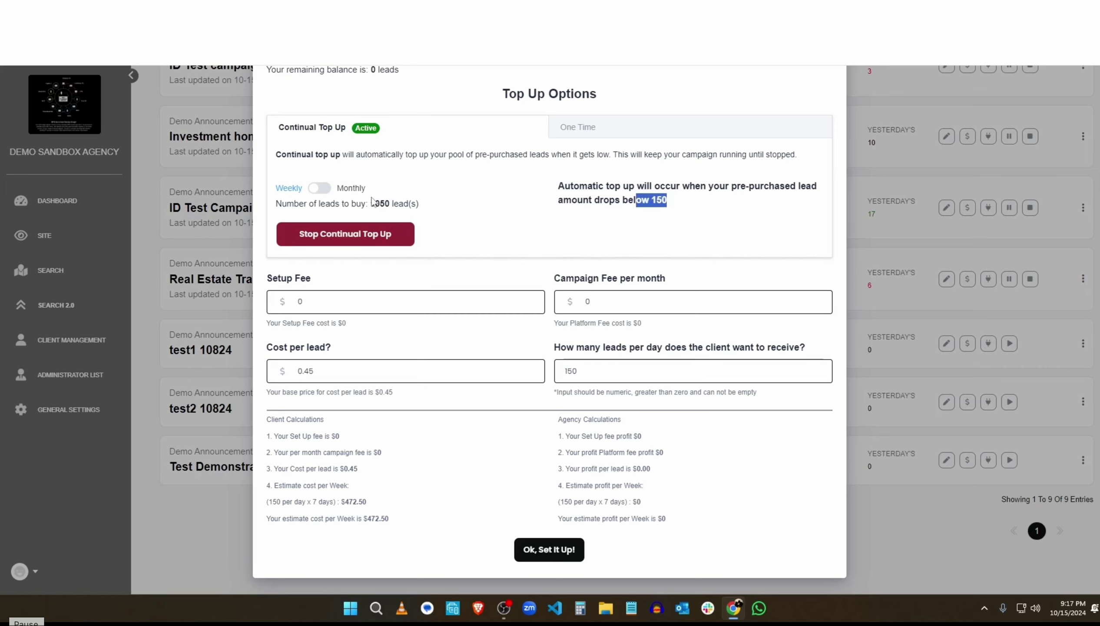
pyautogui.moveTo(371, 203); pyautogui.dragTo(401, 204)
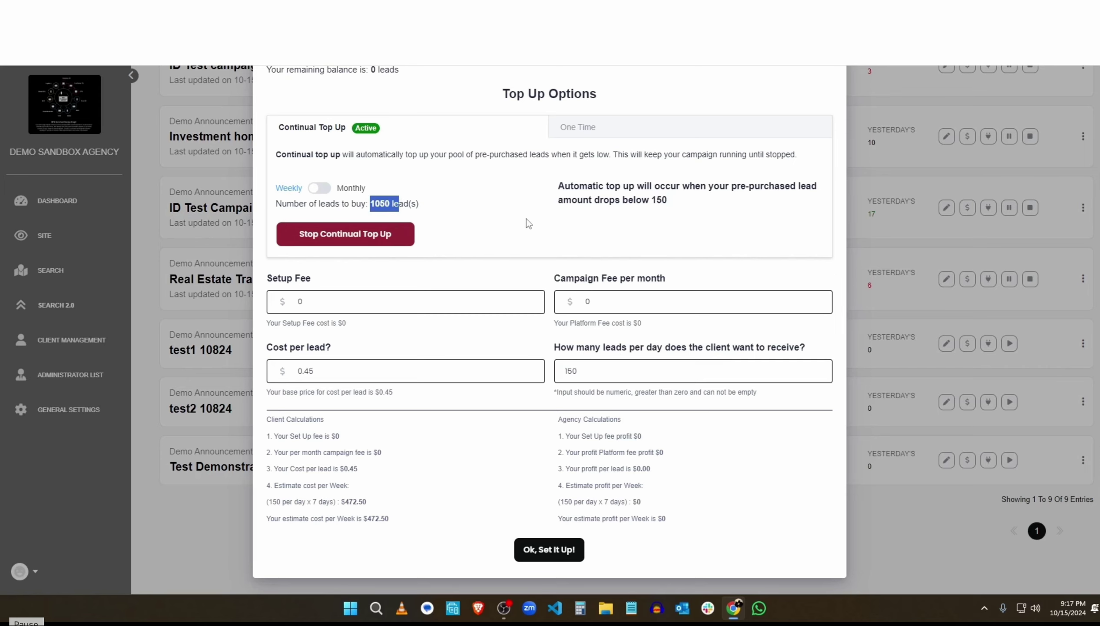
# Set the client's leads per day to 5 and save the campaign financials.
pyautogui.scroll(3, 524, 240)
pyautogui.scroll(-3, 524, 240)
pyautogui.click(607, 370)
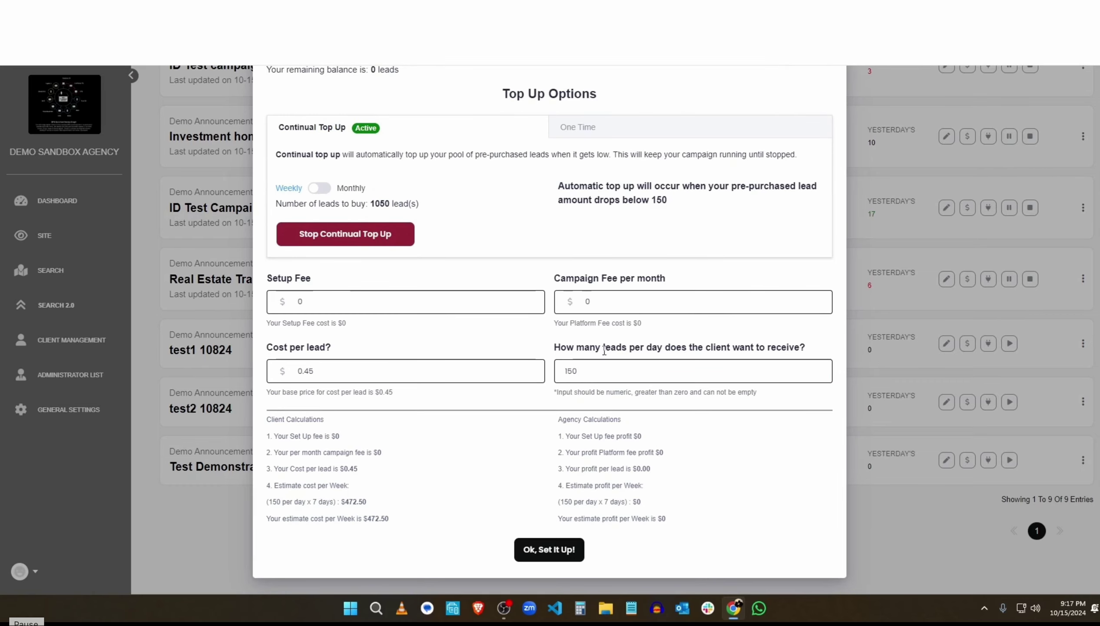
pyautogui.press('BackSpace')
pyautogui.press('BackSpace')
pyautogui.press('BackSpace')
pyautogui.scroll(2, 602, 349)
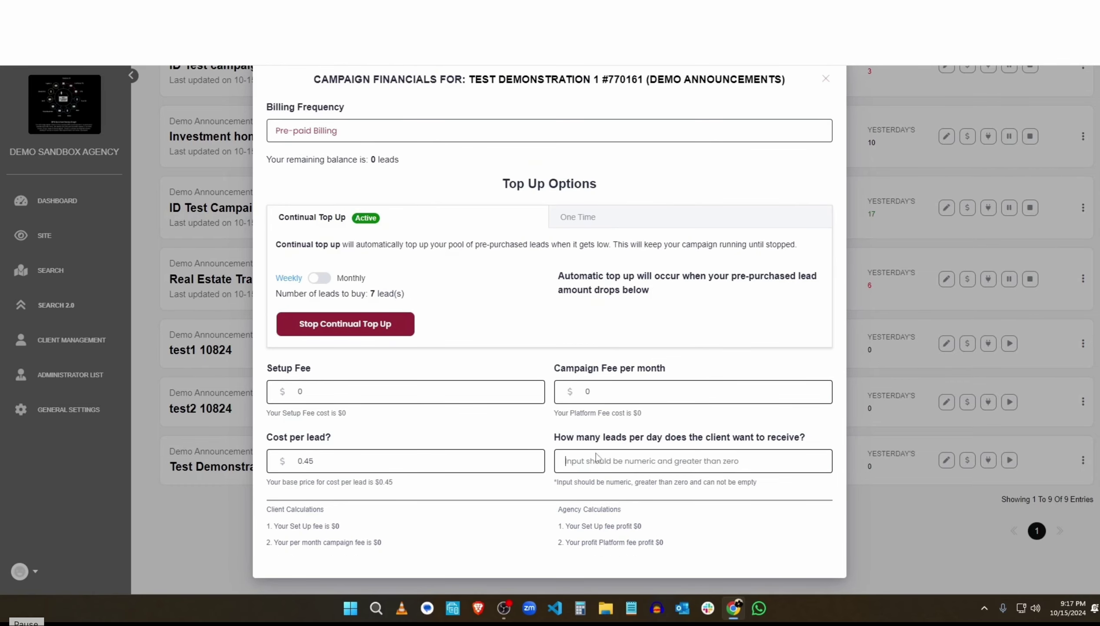
pyautogui.write('5')
pyautogui.scroll(-2, 599, 458)
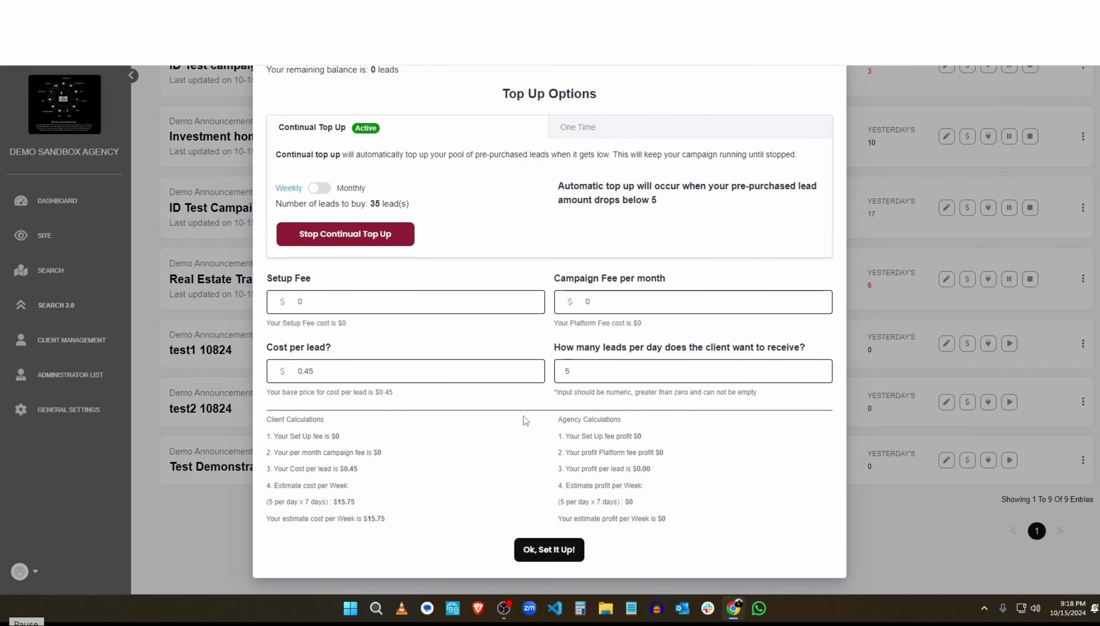
pyautogui.click(547, 551)
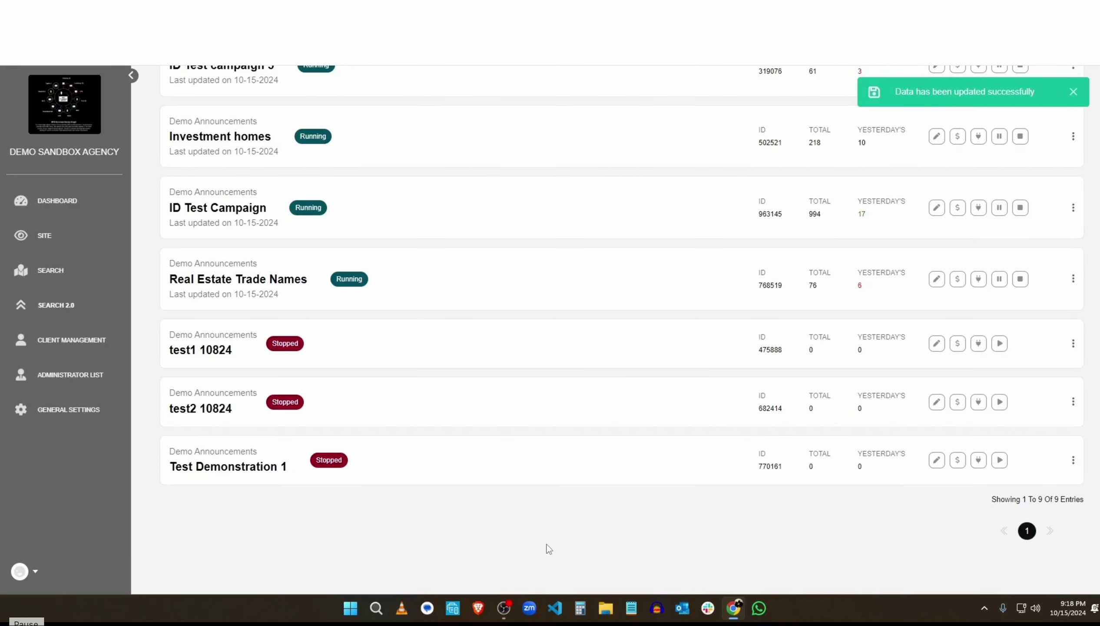
# Activate the Test Demonstration 1 campaign by agreeing to the charges, and pause it.
pyautogui.click(1000, 461)
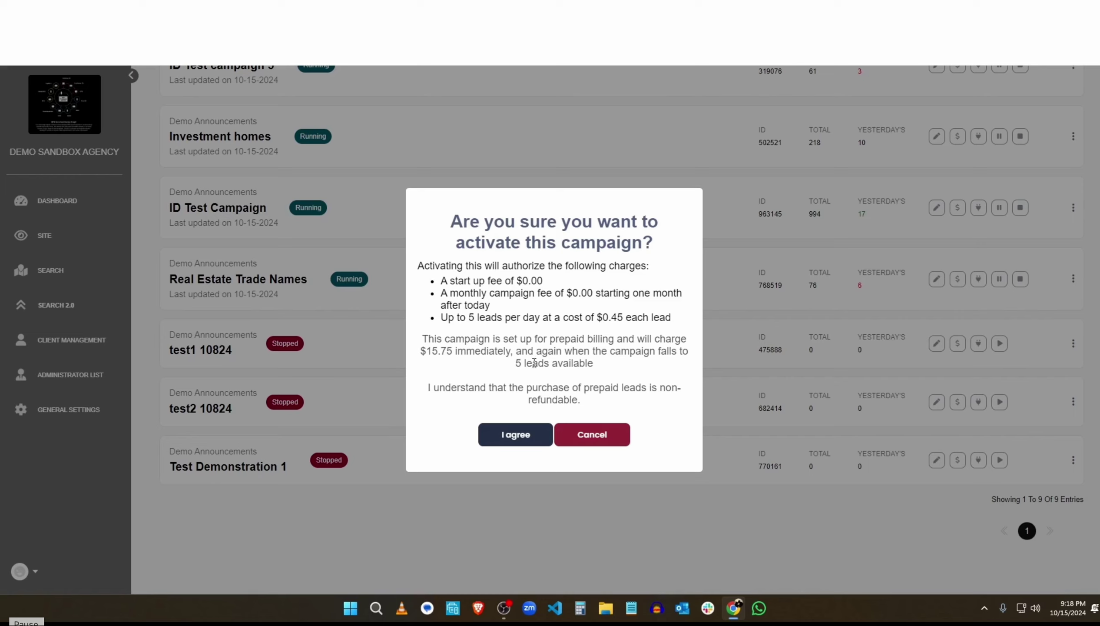
pyautogui.click(518, 438)
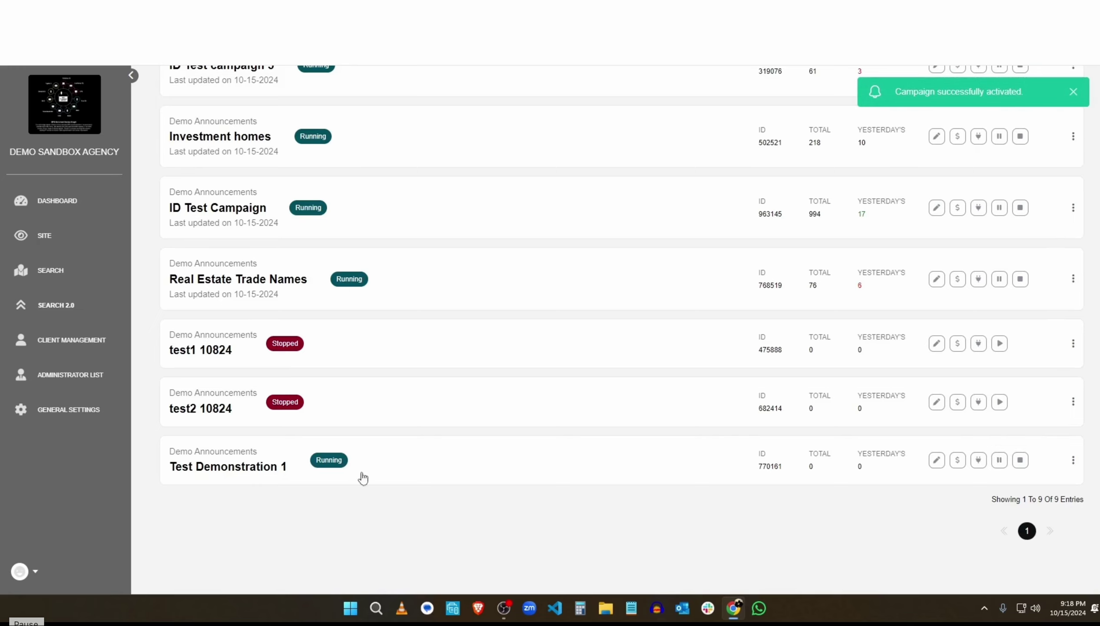
pyautogui.click(1000, 460)
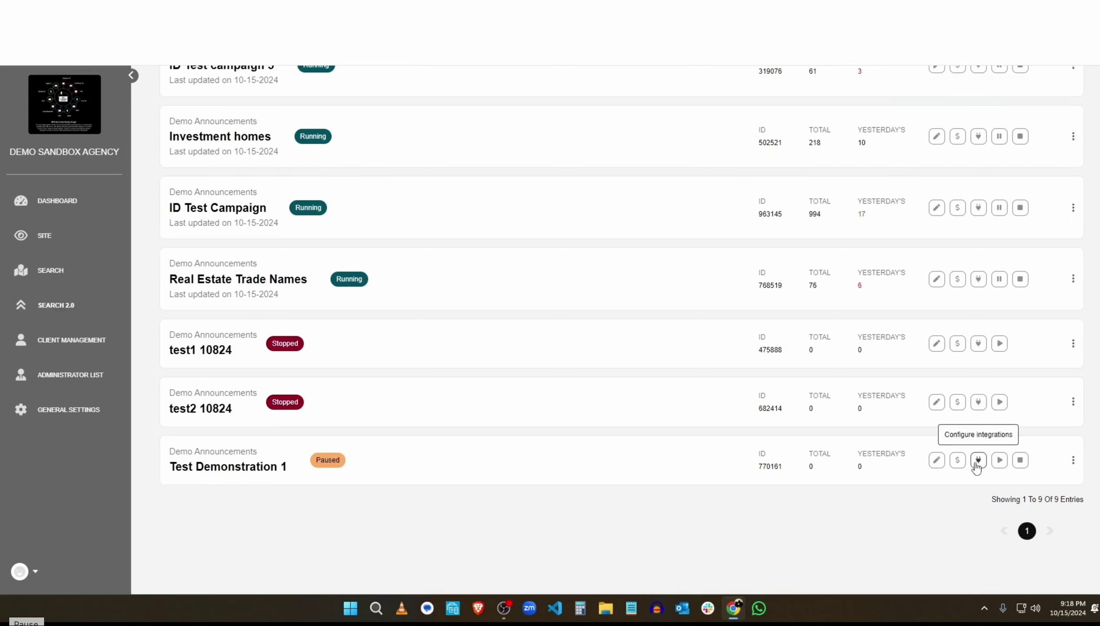
# Check the paused campaign's financials, including its setup and monthly fees, and close them without saving.
pyautogui.click(959, 461)
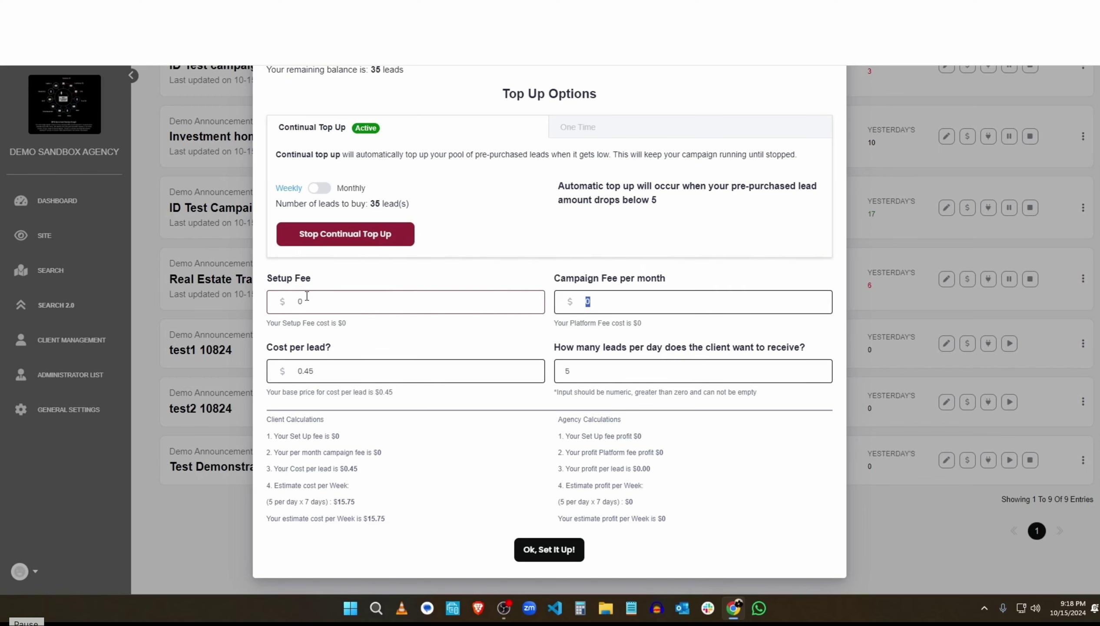
pyautogui.scroll(2, 683, 301)
pyautogui.scroll(-2, 682, 300)
pyautogui.click(943, 543)
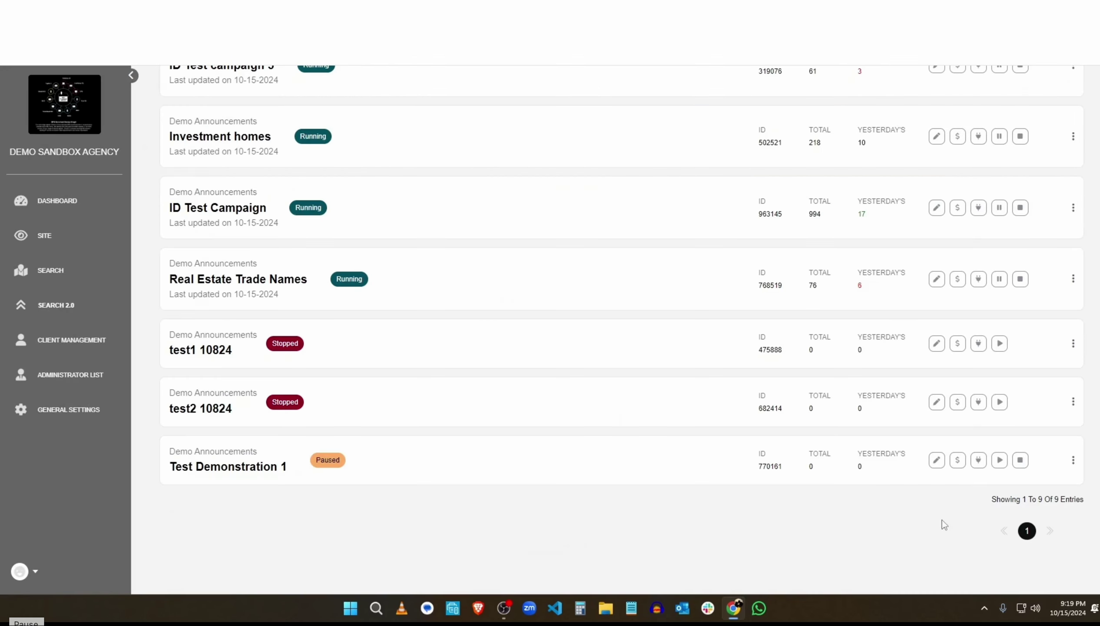
# Resume the paused Test Demonstration 1 campaign and stop it, confirming the stop.
pyautogui.click(1000, 460)
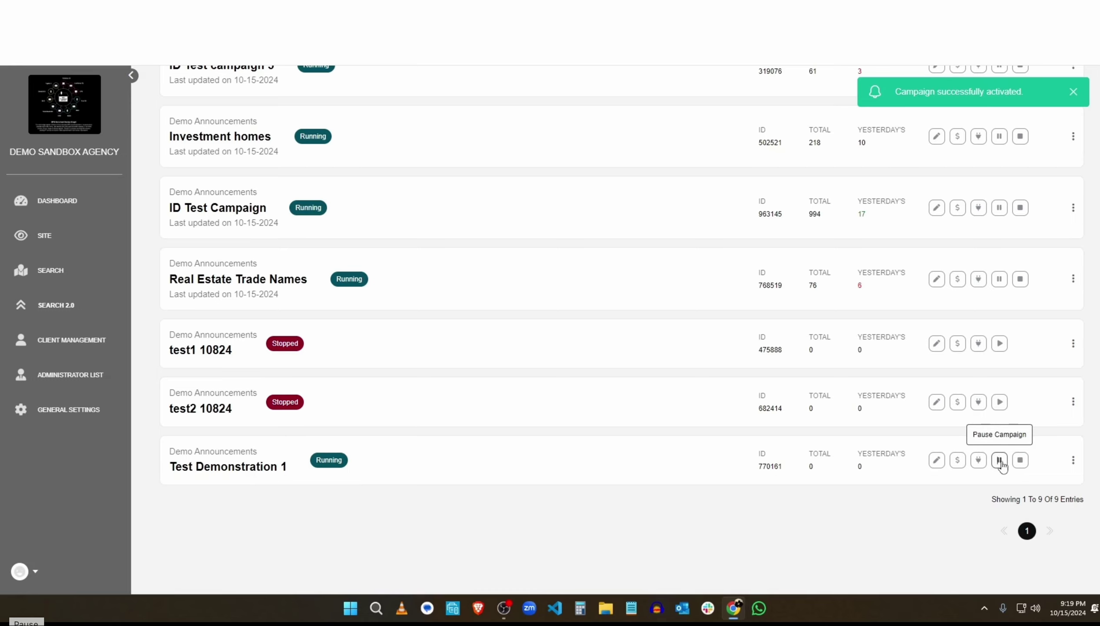
pyautogui.click(1021, 461)
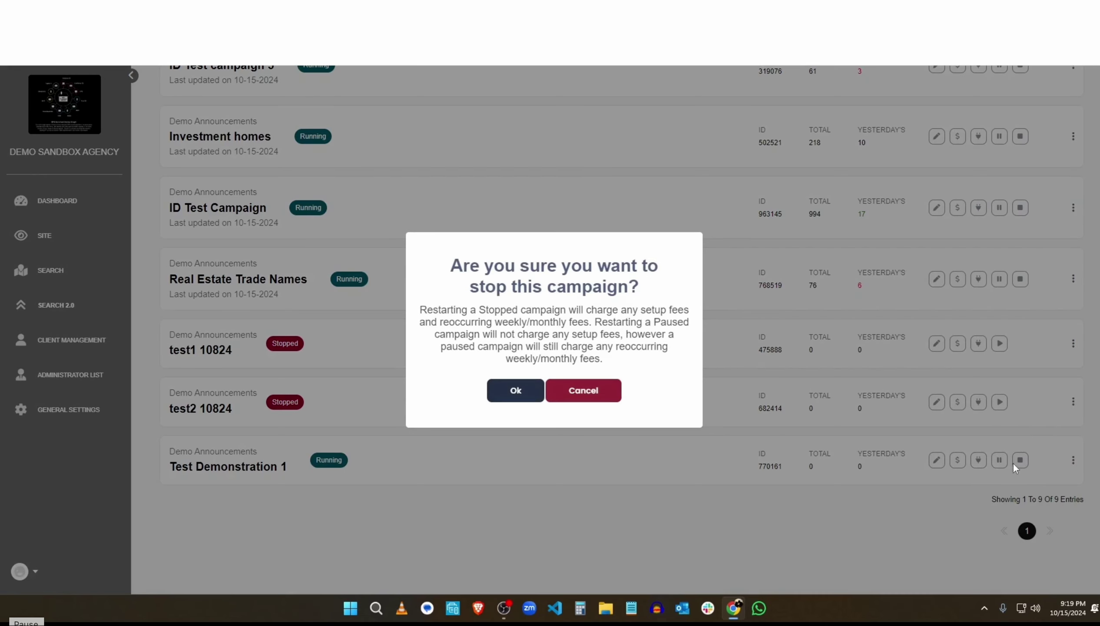
pyautogui.click(511, 391)
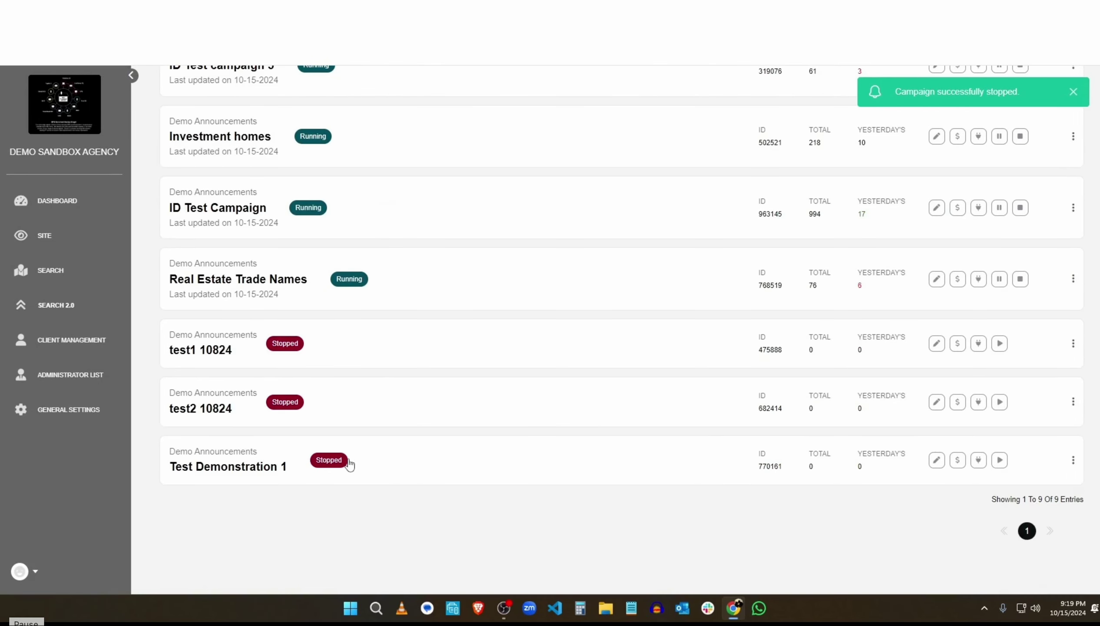
# Review the charges for reactivating the stopped Test Demonstration 1 campaign and cancel the activation.
pyautogui.click(1000, 460)
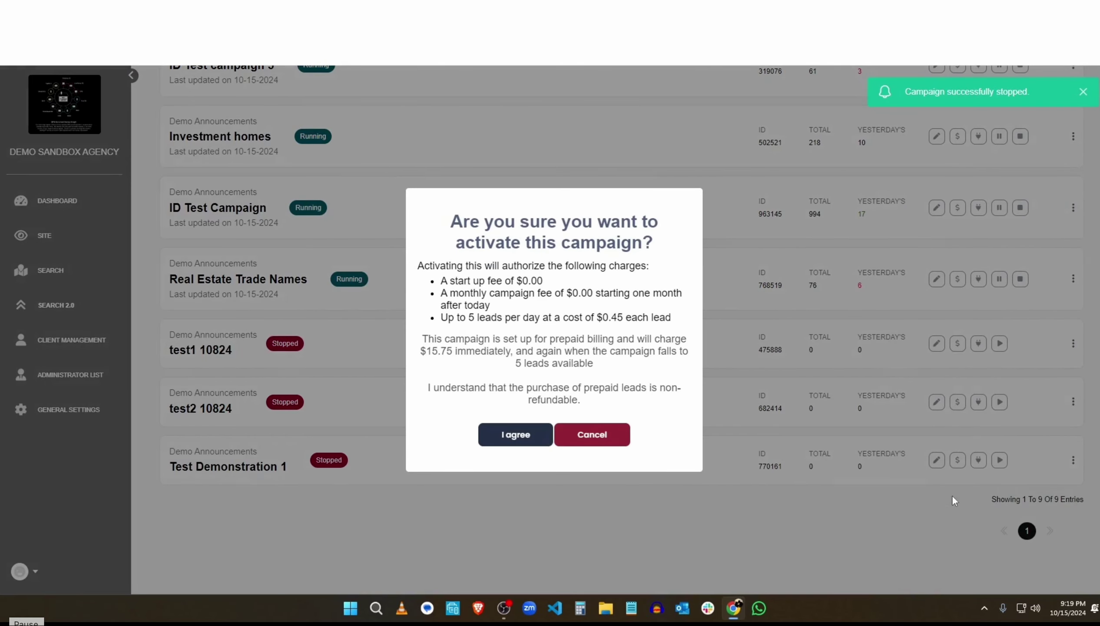
pyautogui.doubleClick(489, 317)
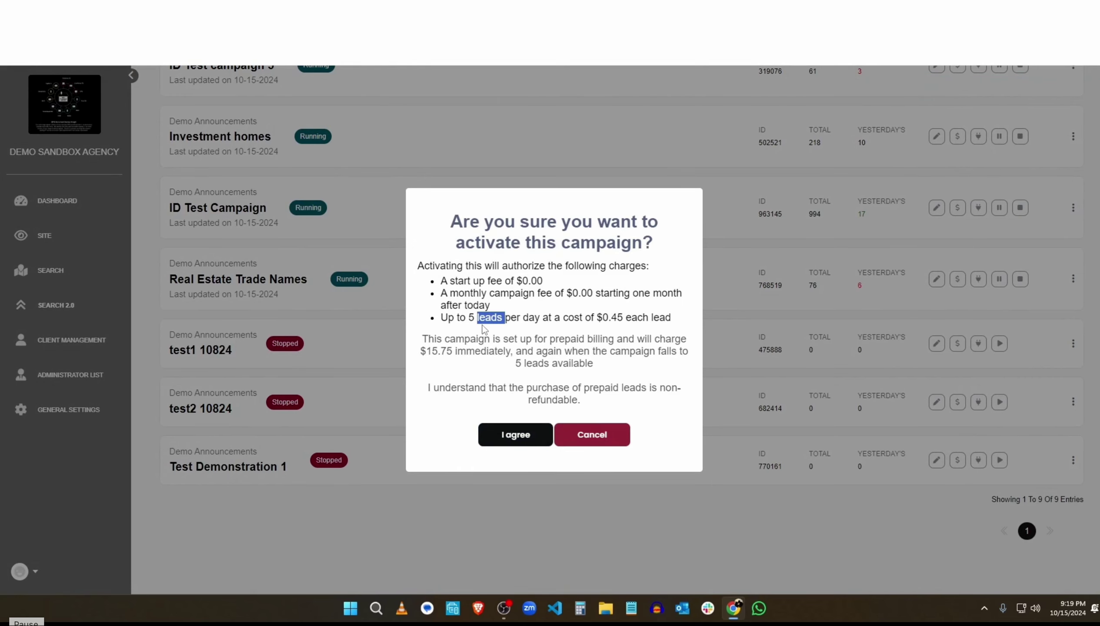
pyautogui.click(600, 441)
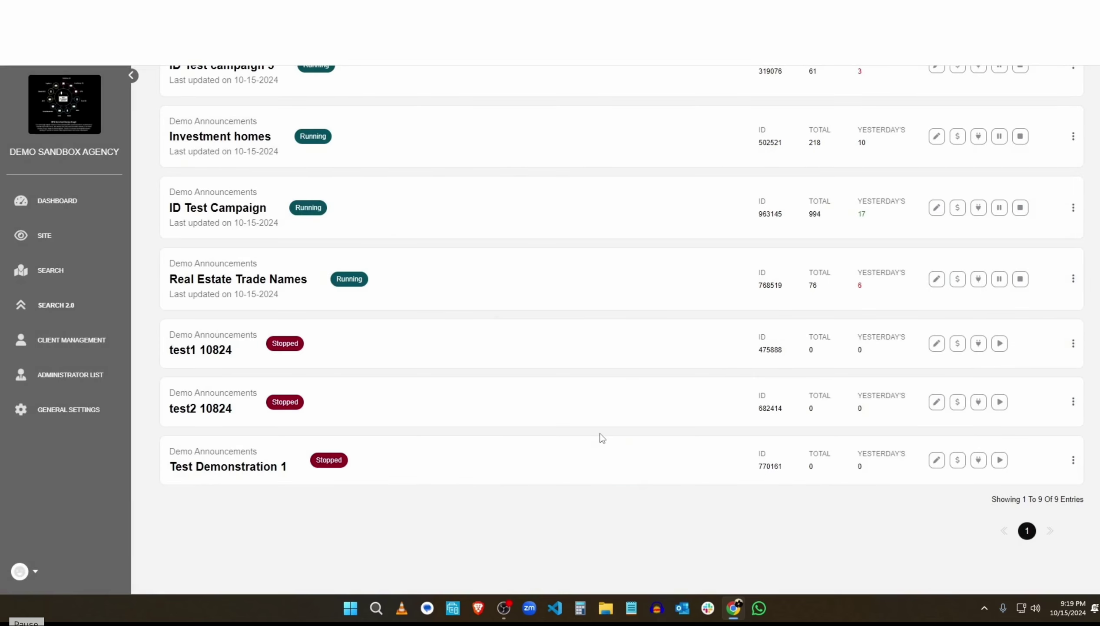
# Check the integrations of the Real Estate Trade Names campaign and close them without saving.
pyautogui.scroll(5, 686, 515)
pyautogui.scroll(-5, 686, 520)
pyautogui.scroll(3, 600, 422)
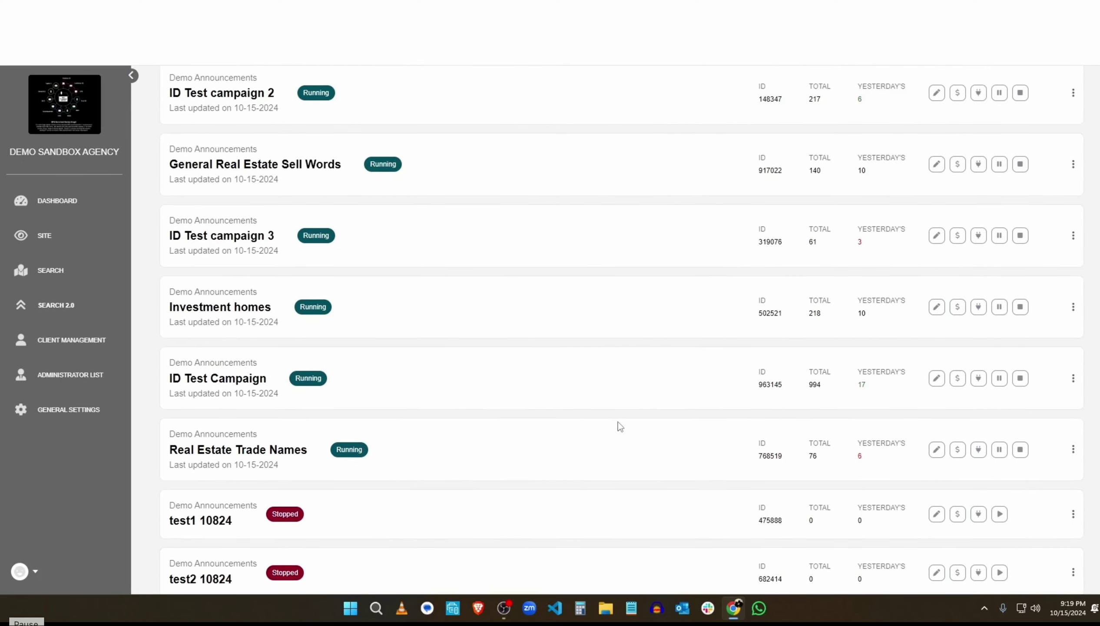
pyautogui.scroll(-3, 620, 427)
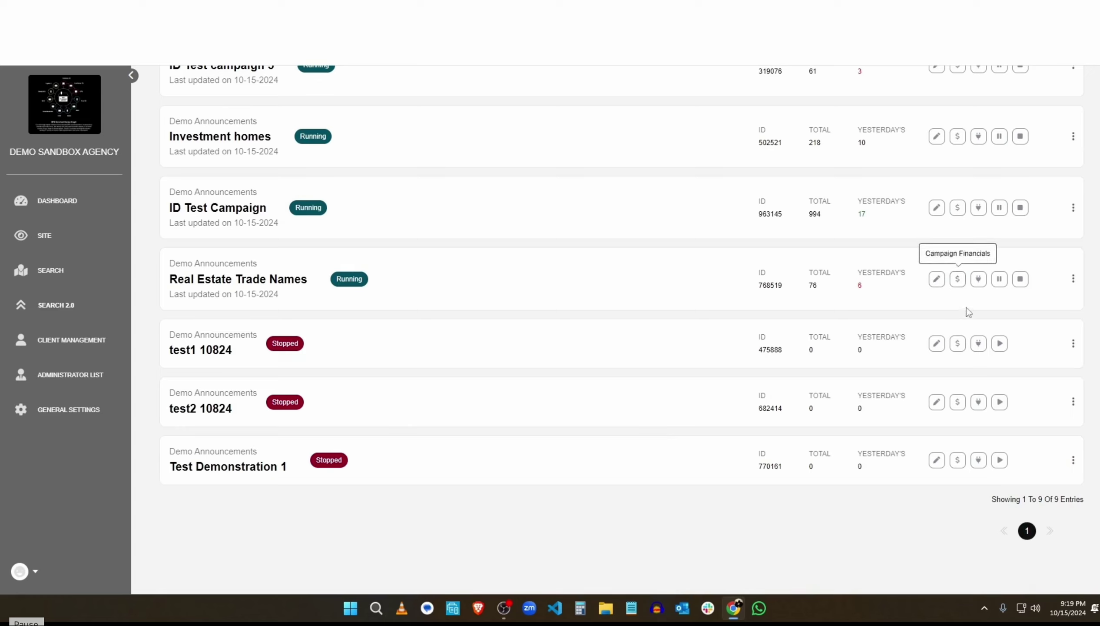
pyautogui.click(978, 279)
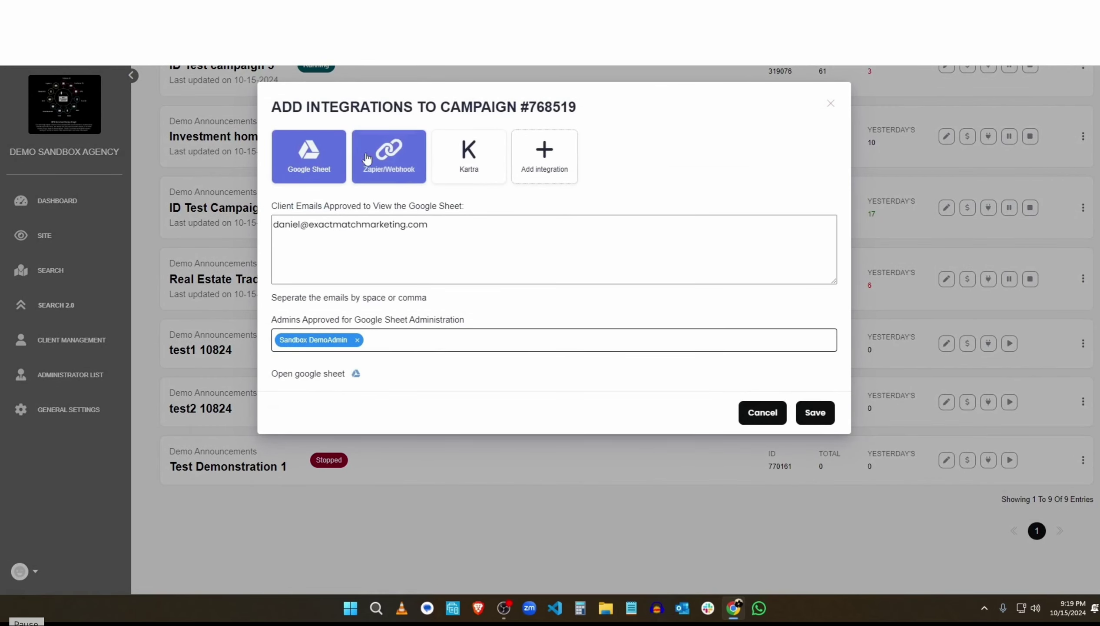
pyautogui.click(762, 412)
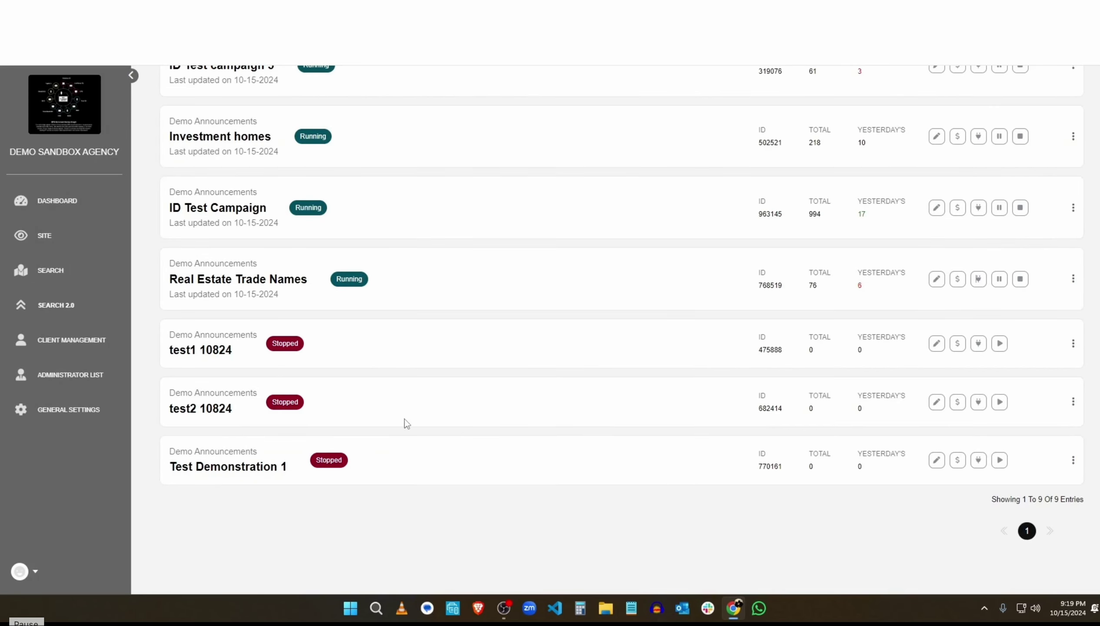
# Explore Test Demonstration 1's Zapier/Webhook and Kartra integration options, adding two extra webhook URL fields, and cancel without saving.
pyautogui.scroll(1, 568, 444)
pyautogui.scroll(2, 569, 444)
pyautogui.scroll(-3, 563, 440)
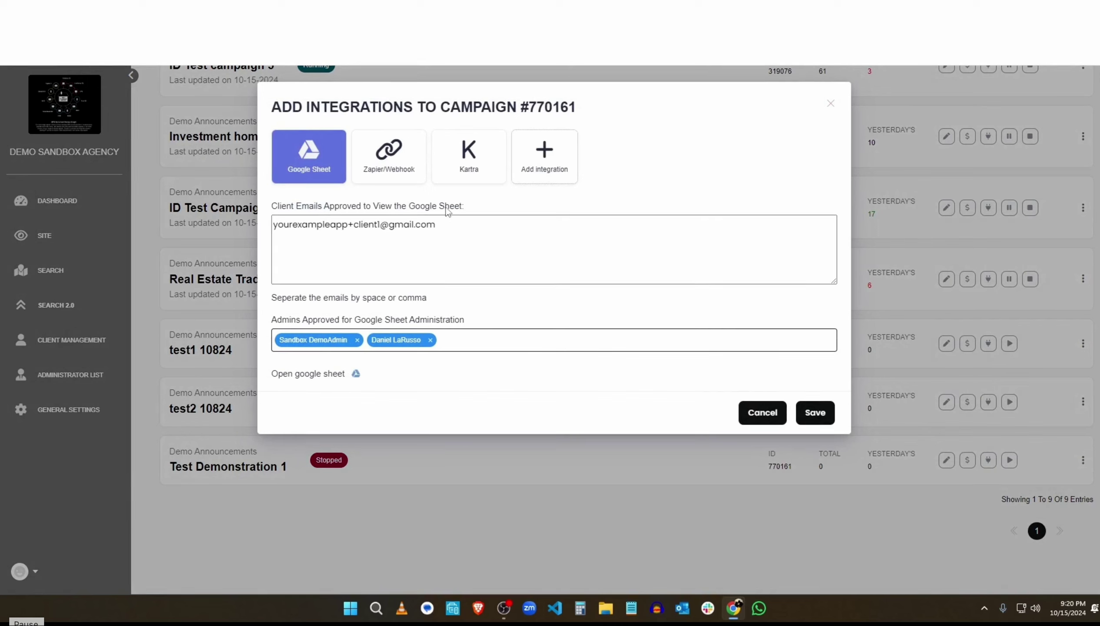
pyautogui.click(382, 172)
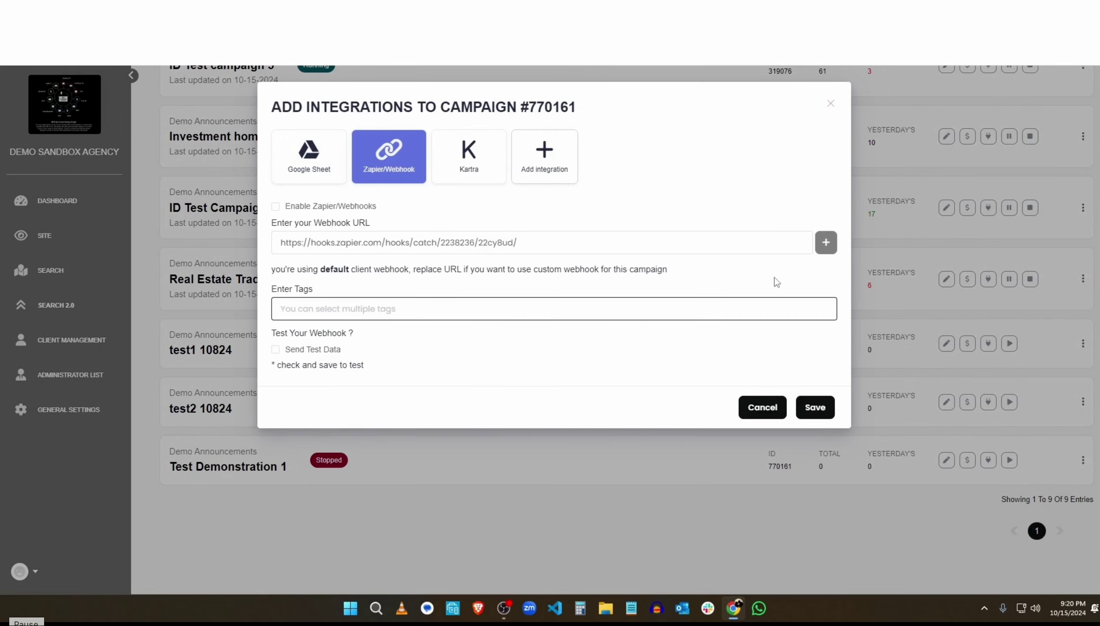
pyautogui.click(825, 242)
pyautogui.click(826, 242)
pyautogui.click(414, 369)
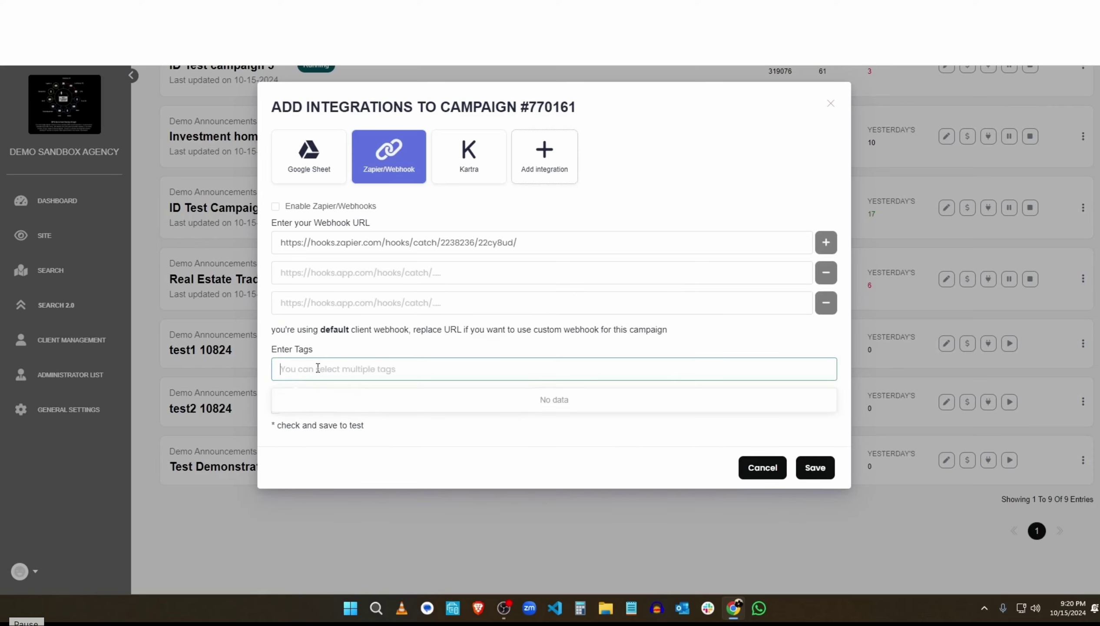
pyautogui.click(708, 334)
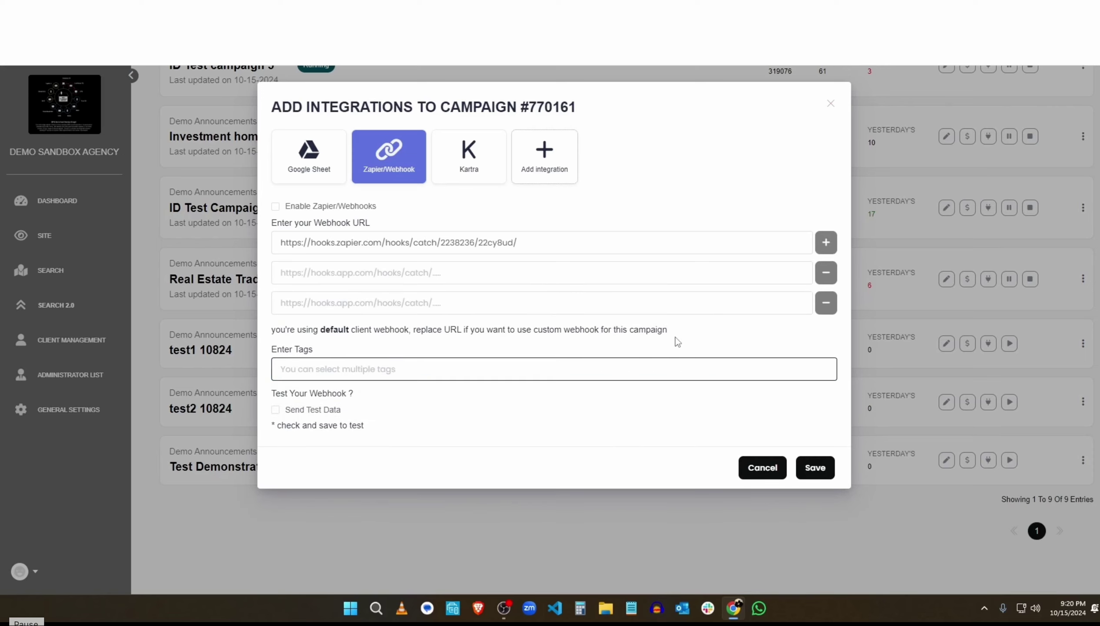
pyautogui.click(275, 410)
pyautogui.click(478, 163)
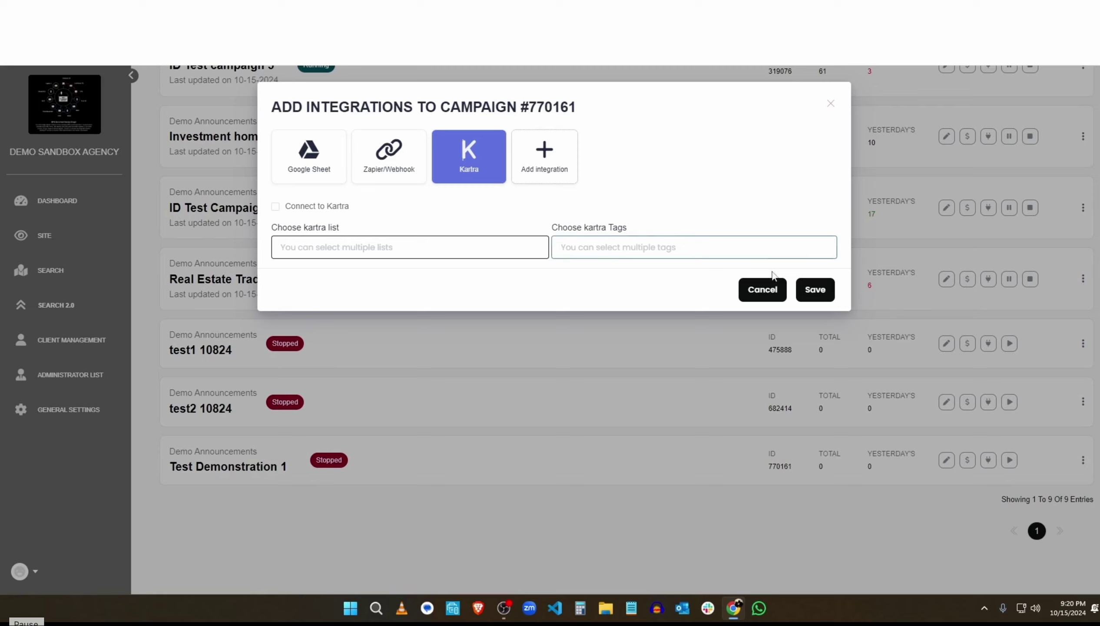
pyautogui.click(759, 293)
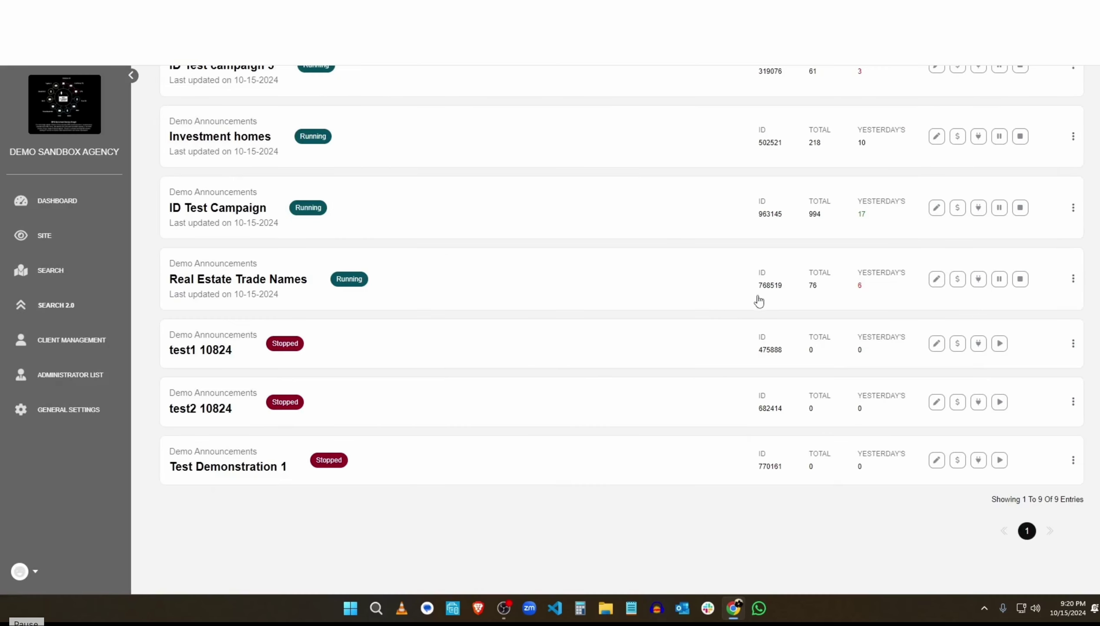
# Review the opt-out database upload options for the Test Demonstration 1 campaign and close them without uploading a file.
pyautogui.click(1075, 463)
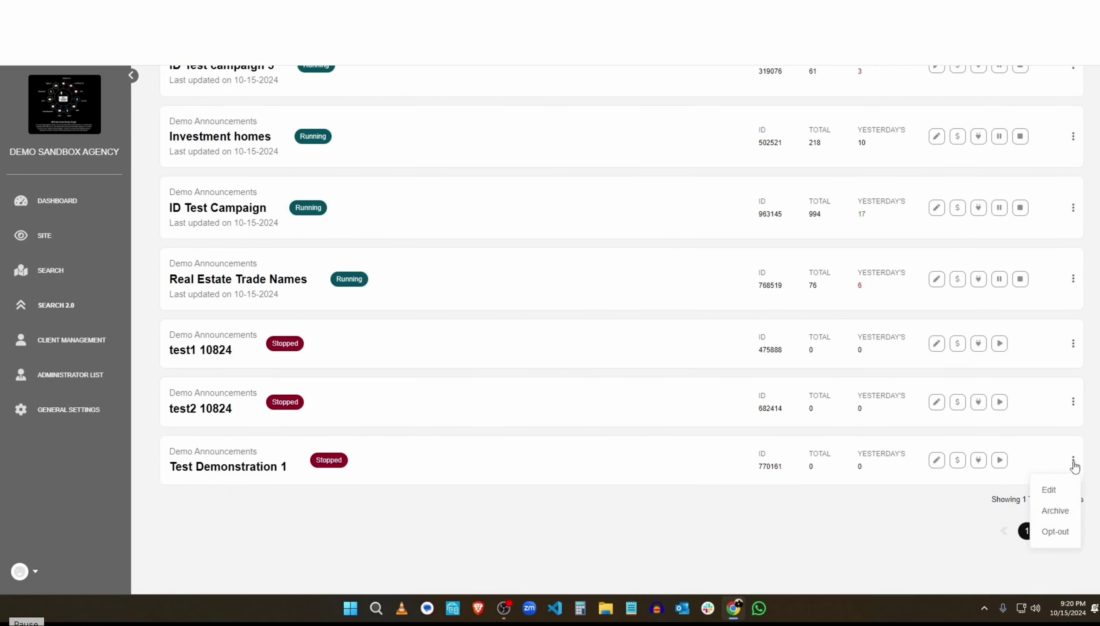
pyautogui.click(1054, 533)
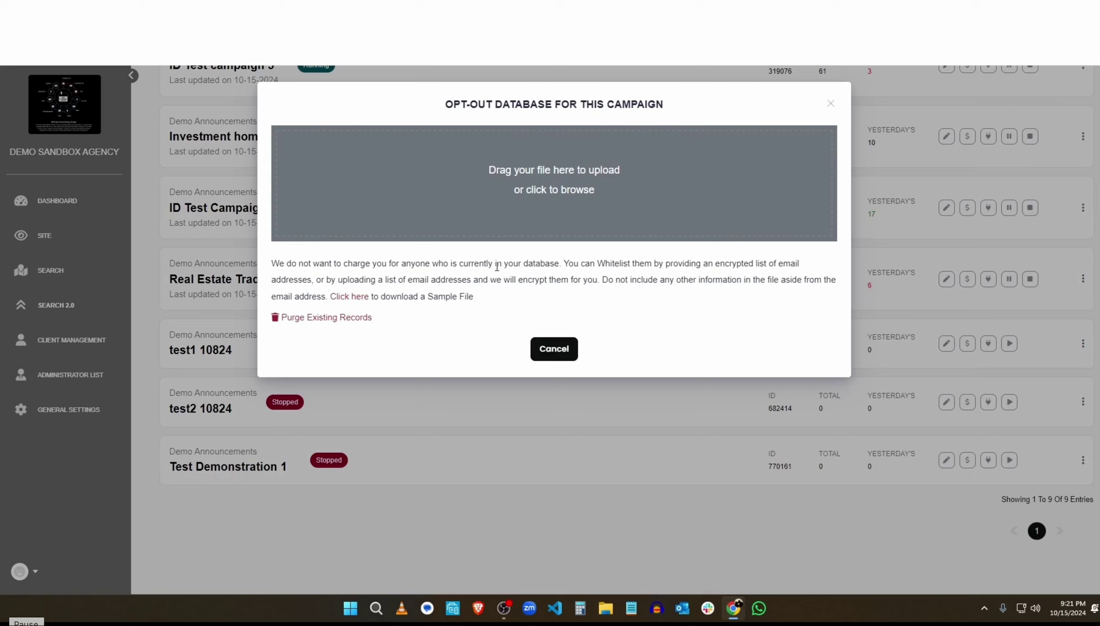
pyautogui.moveTo(496, 267); pyautogui.dragTo(560, 264)
pyautogui.click(619, 262)
pyautogui.click(554, 347)
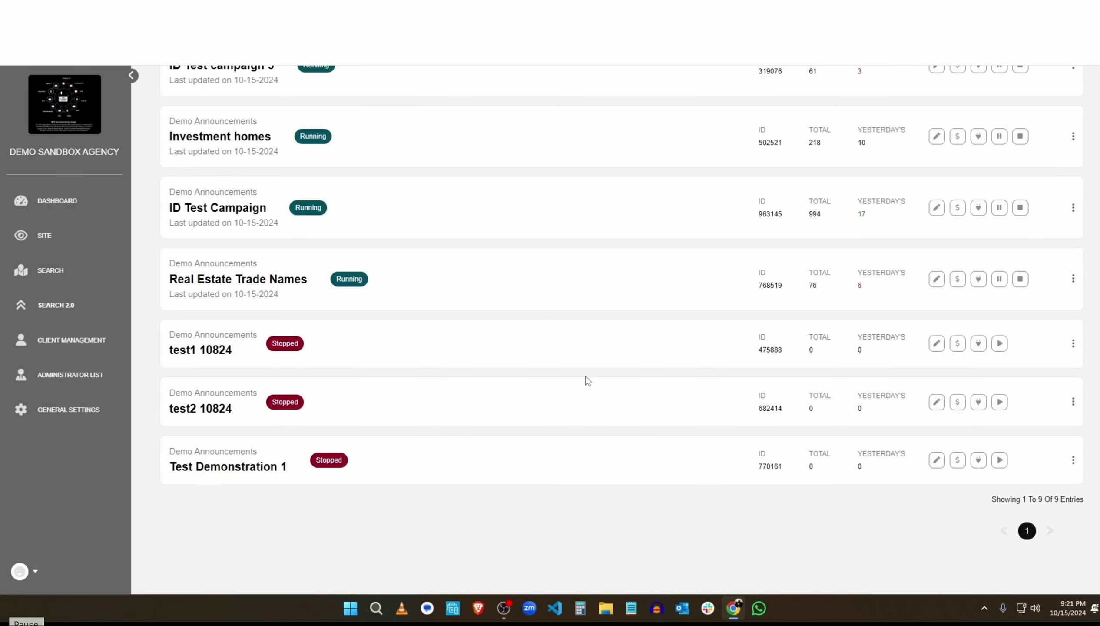
pyautogui.scroll(3, 598, 388)
pyautogui.scroll(3, 599, 387)
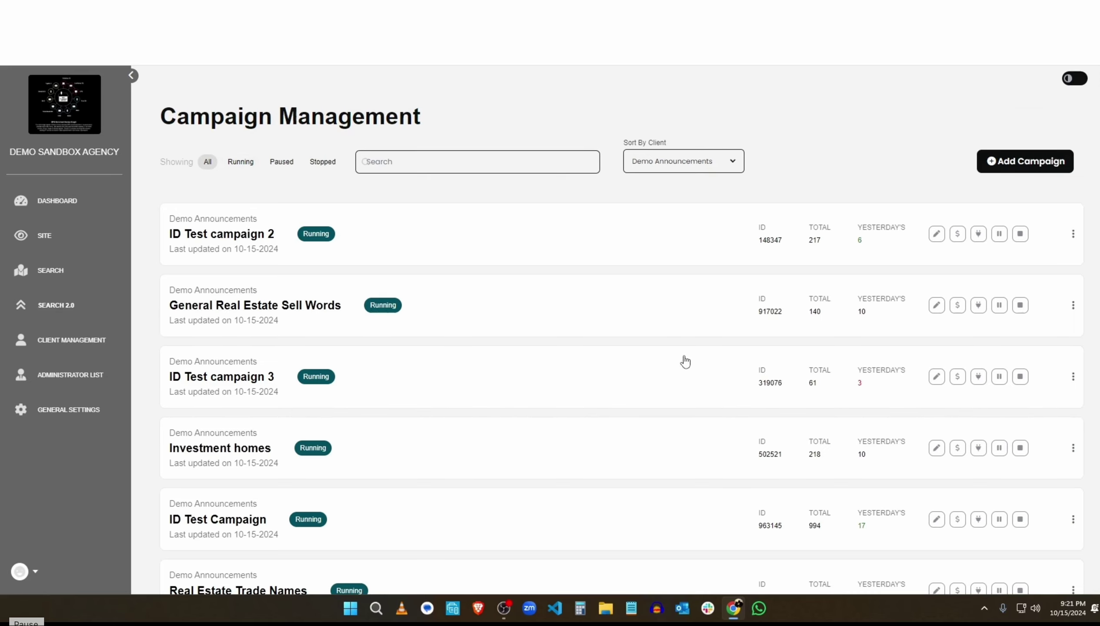
pyautogui.scroll(-1, 681, 371)
pyautogui.scroll(-5, 678, 365)
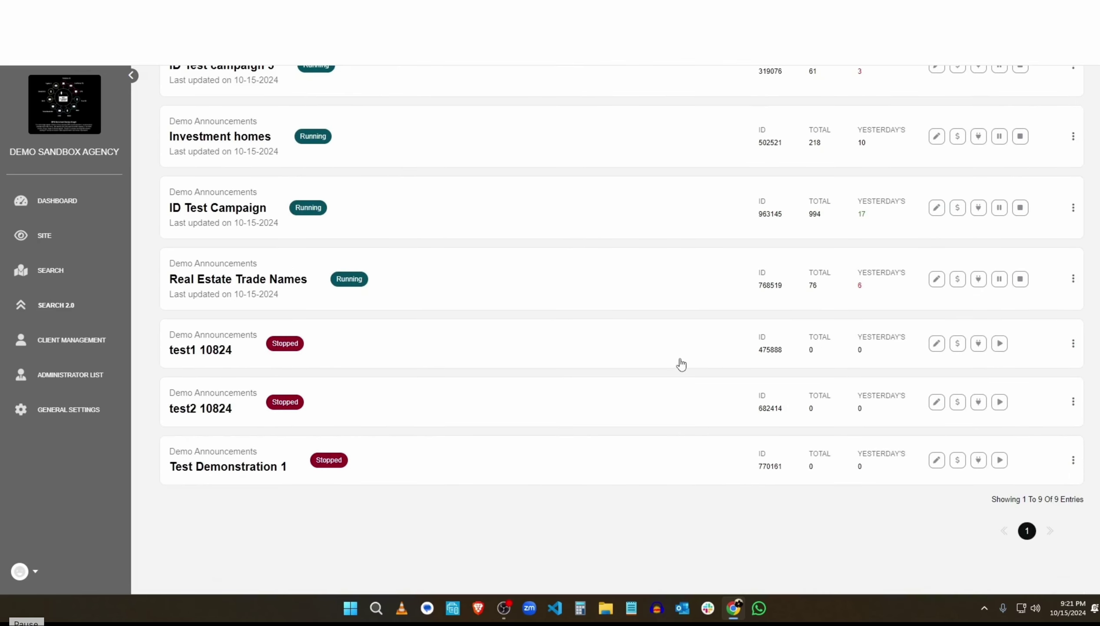